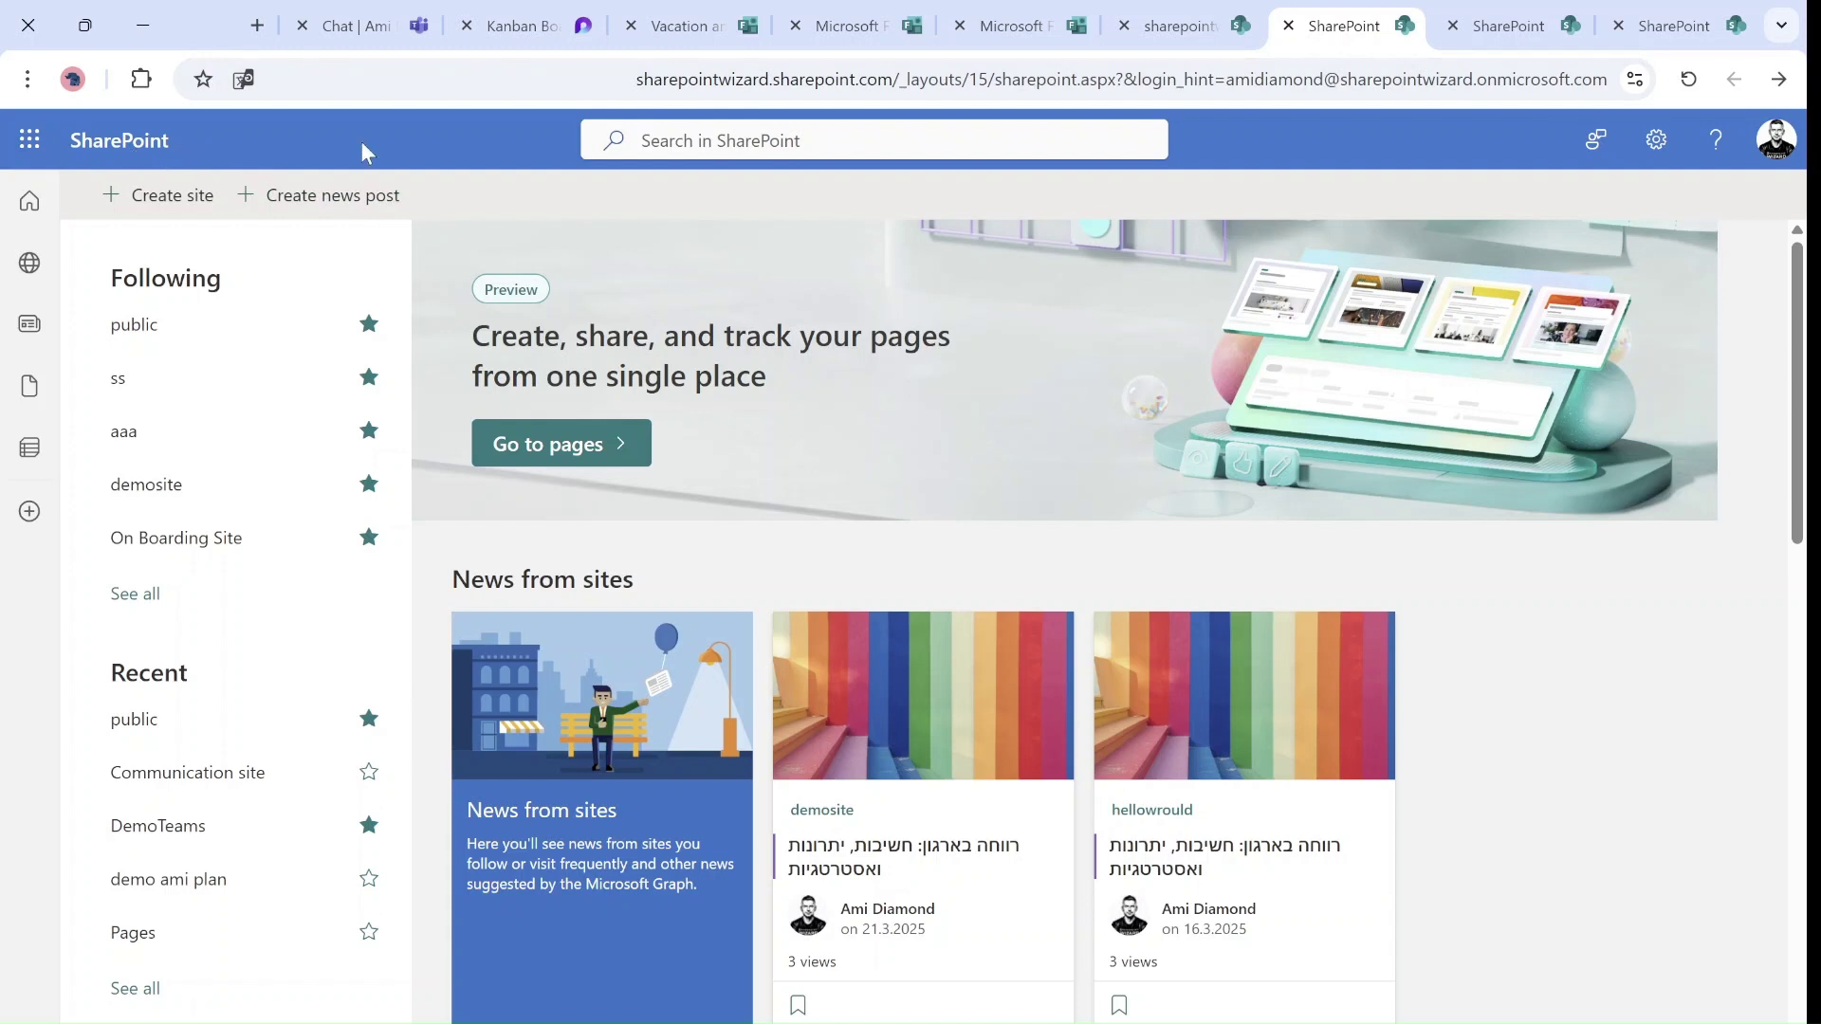
Back out of a news post's site choice, then open the pages hub and dismiss the Create options
click(368, 205)
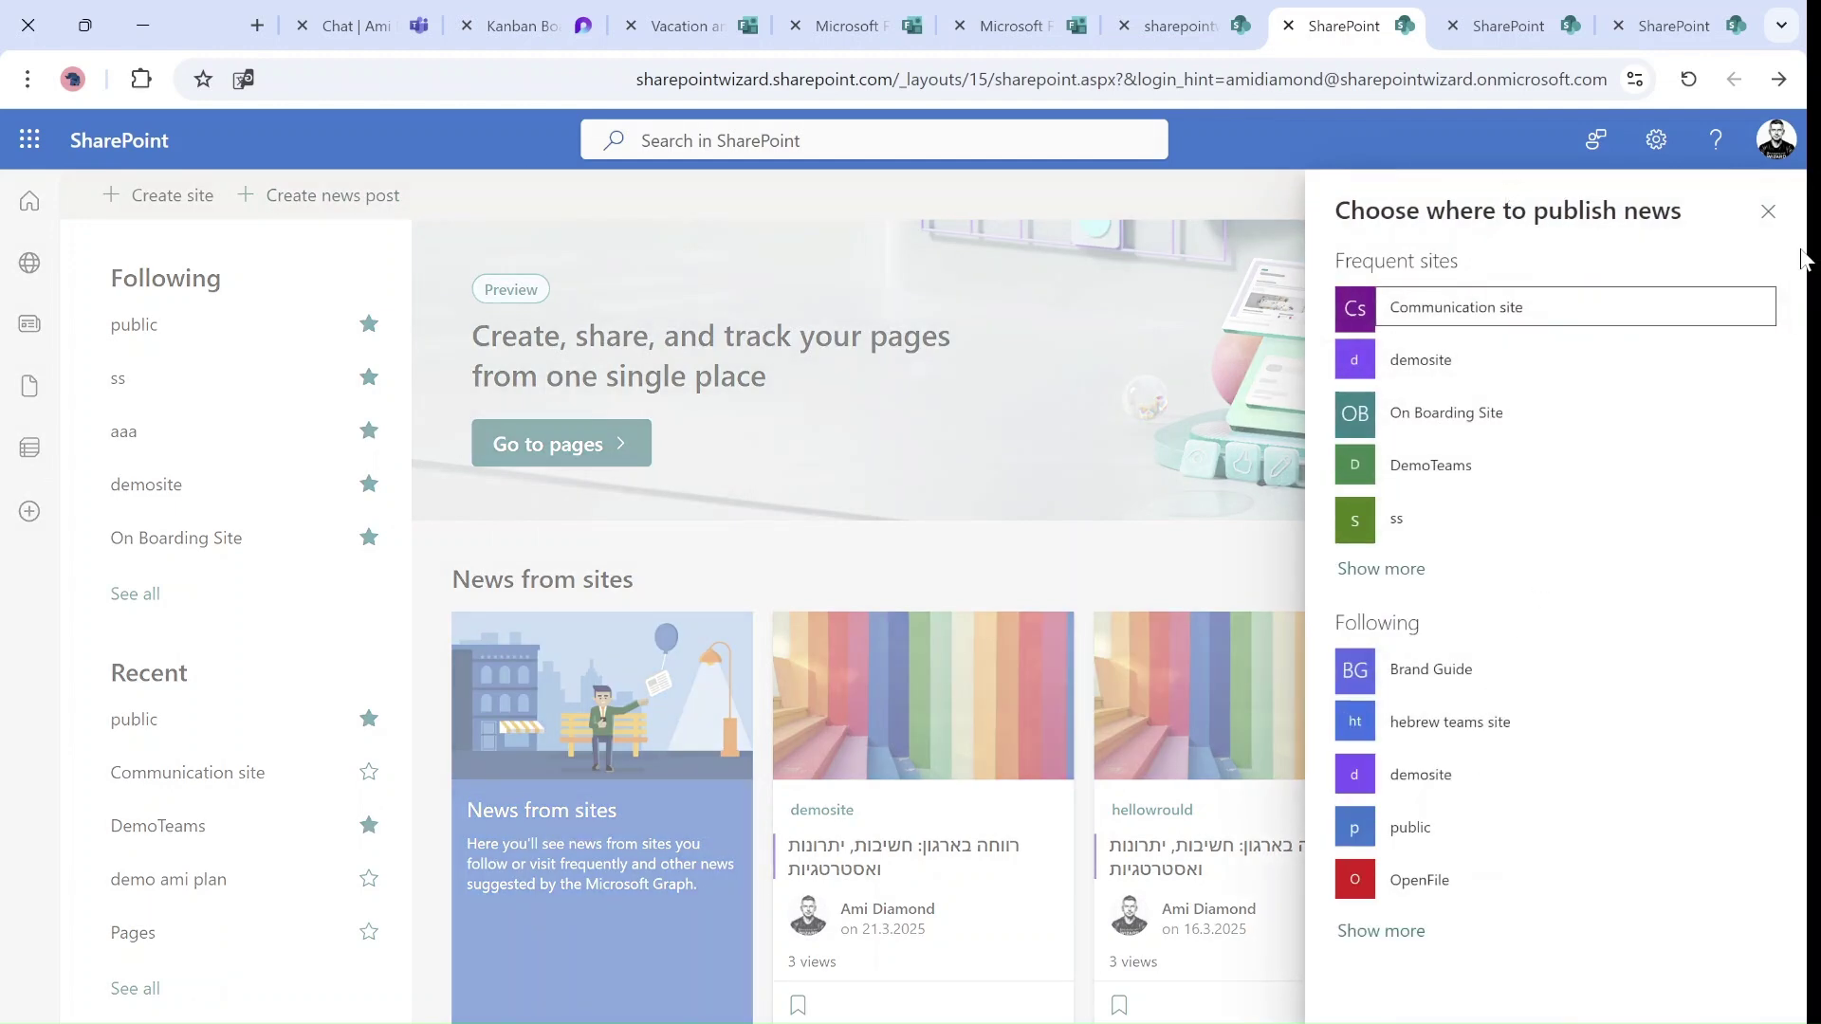
click(1768, 211)
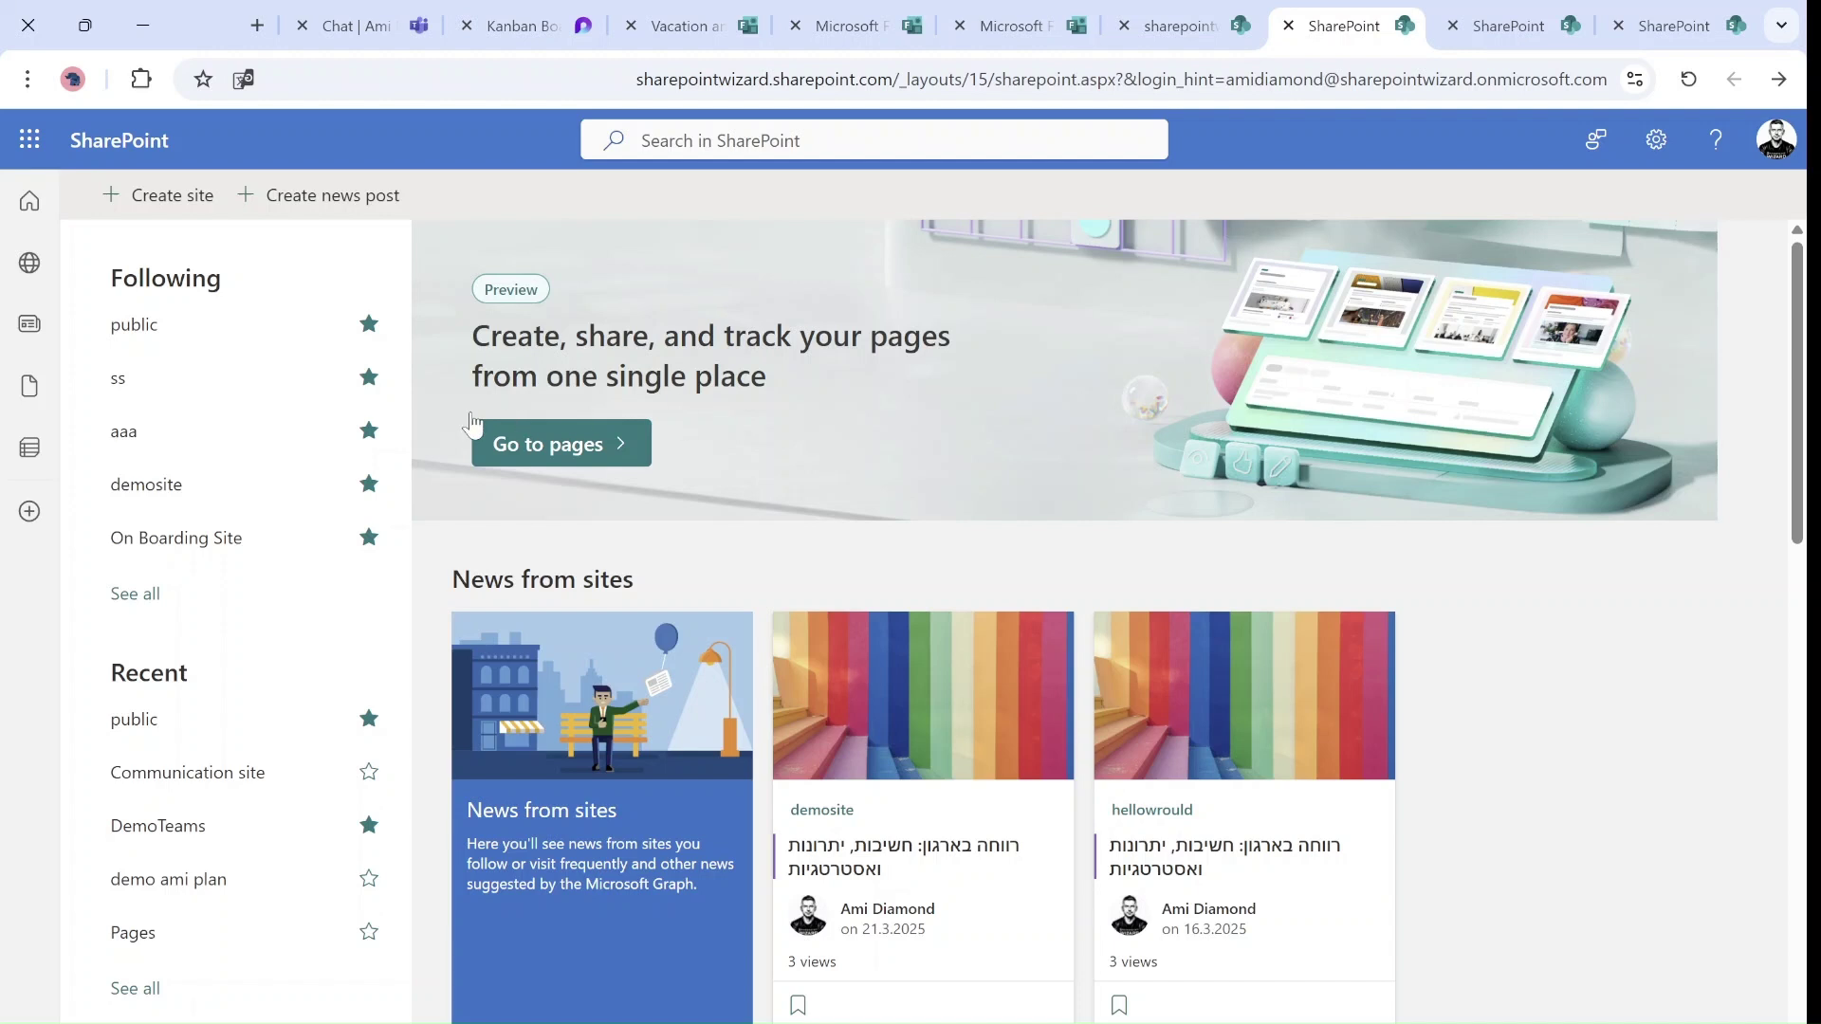
click(552, 457)
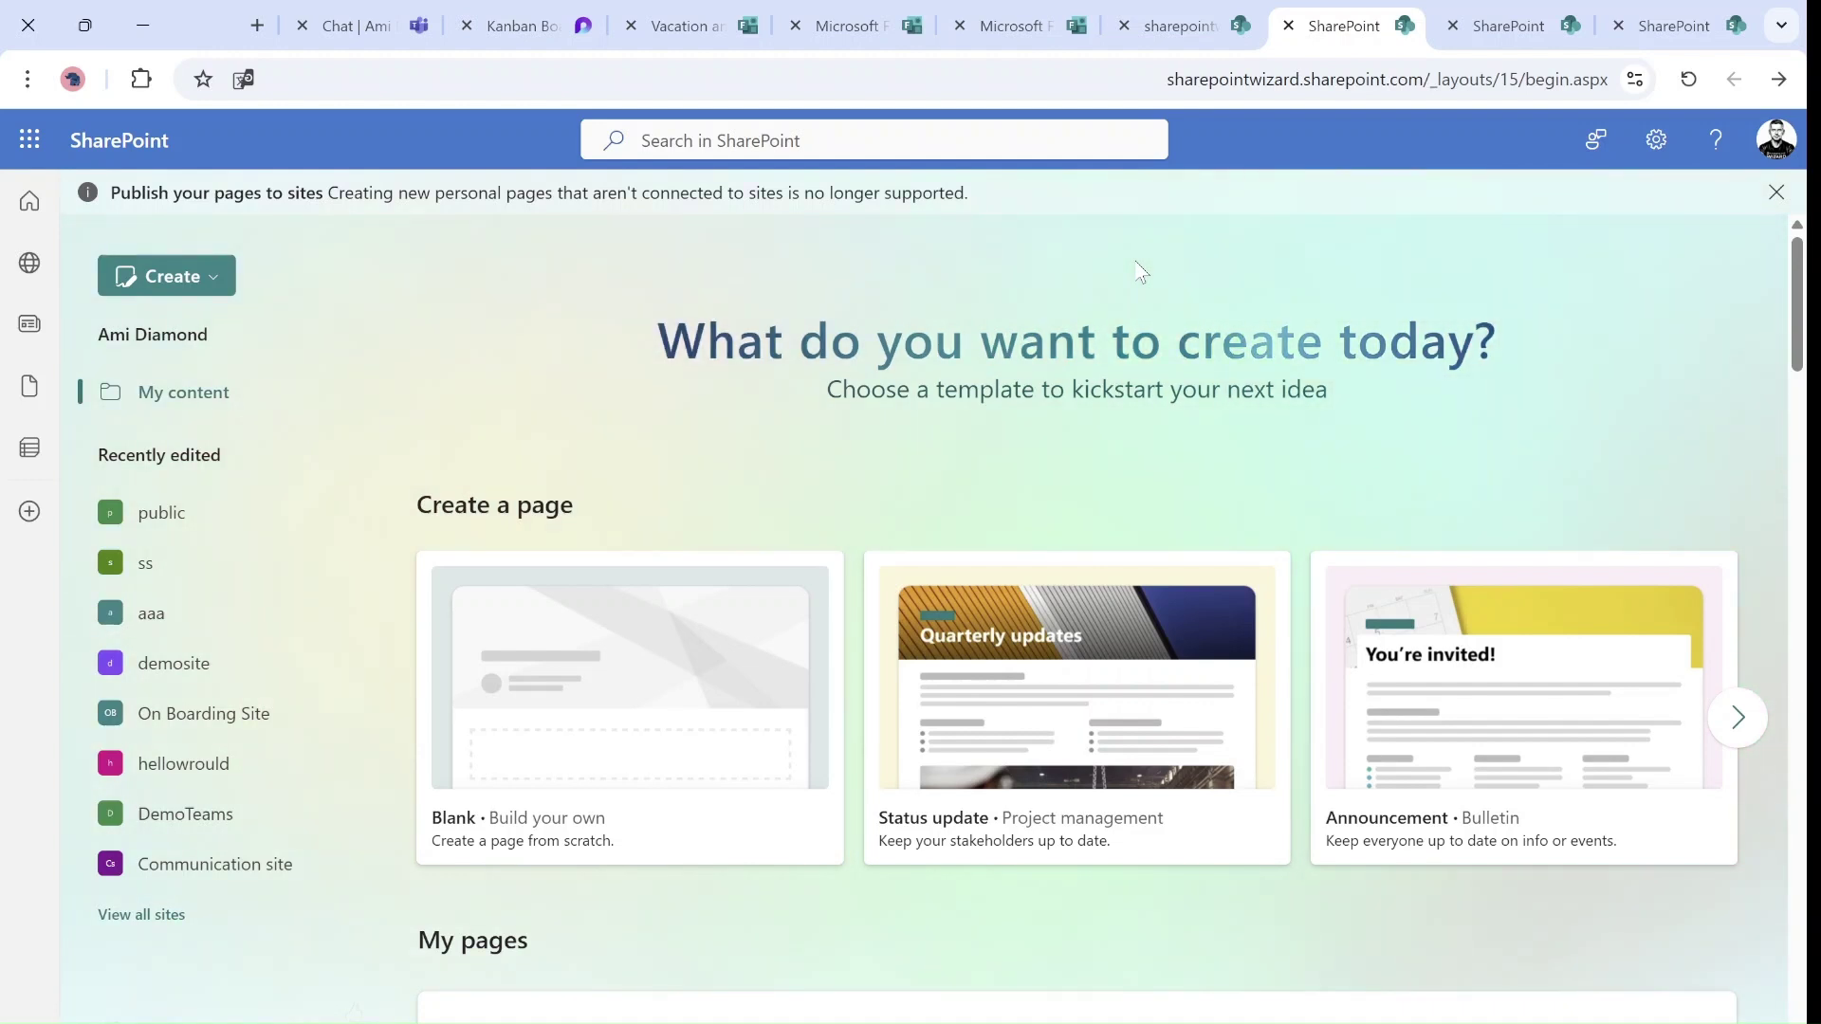
click(218, 289)
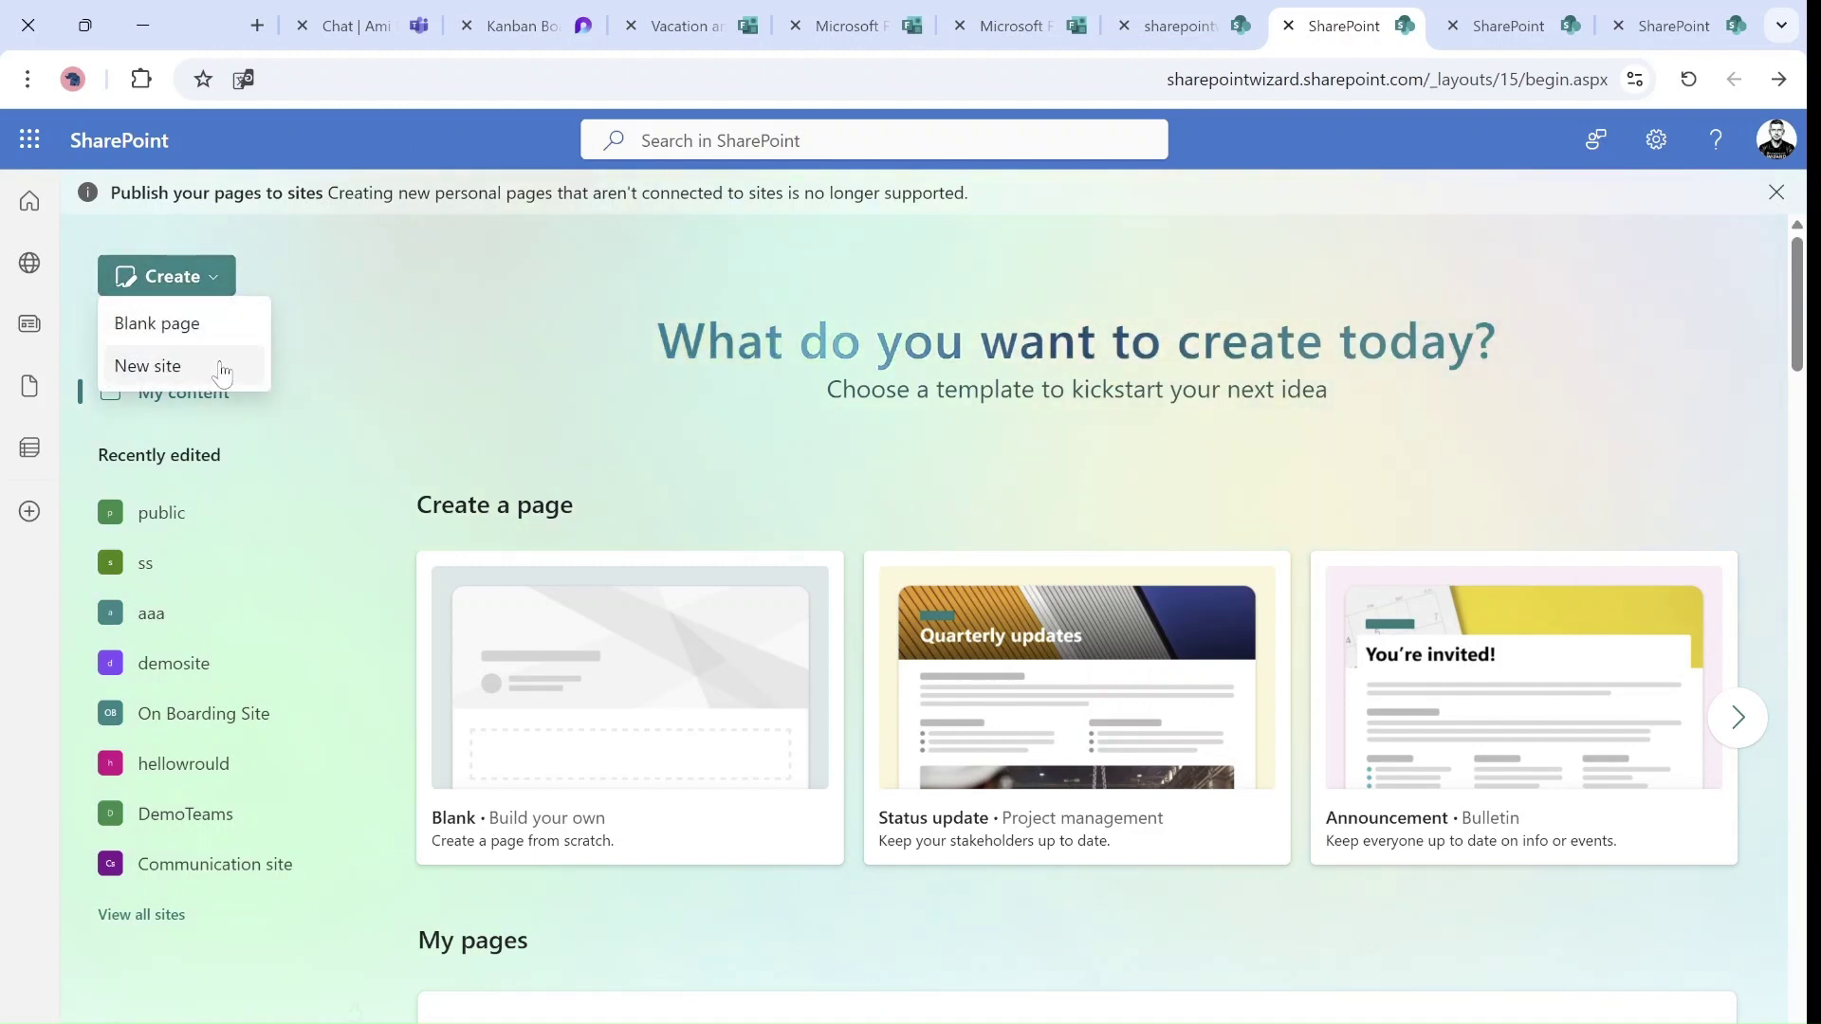
click(478, 354)
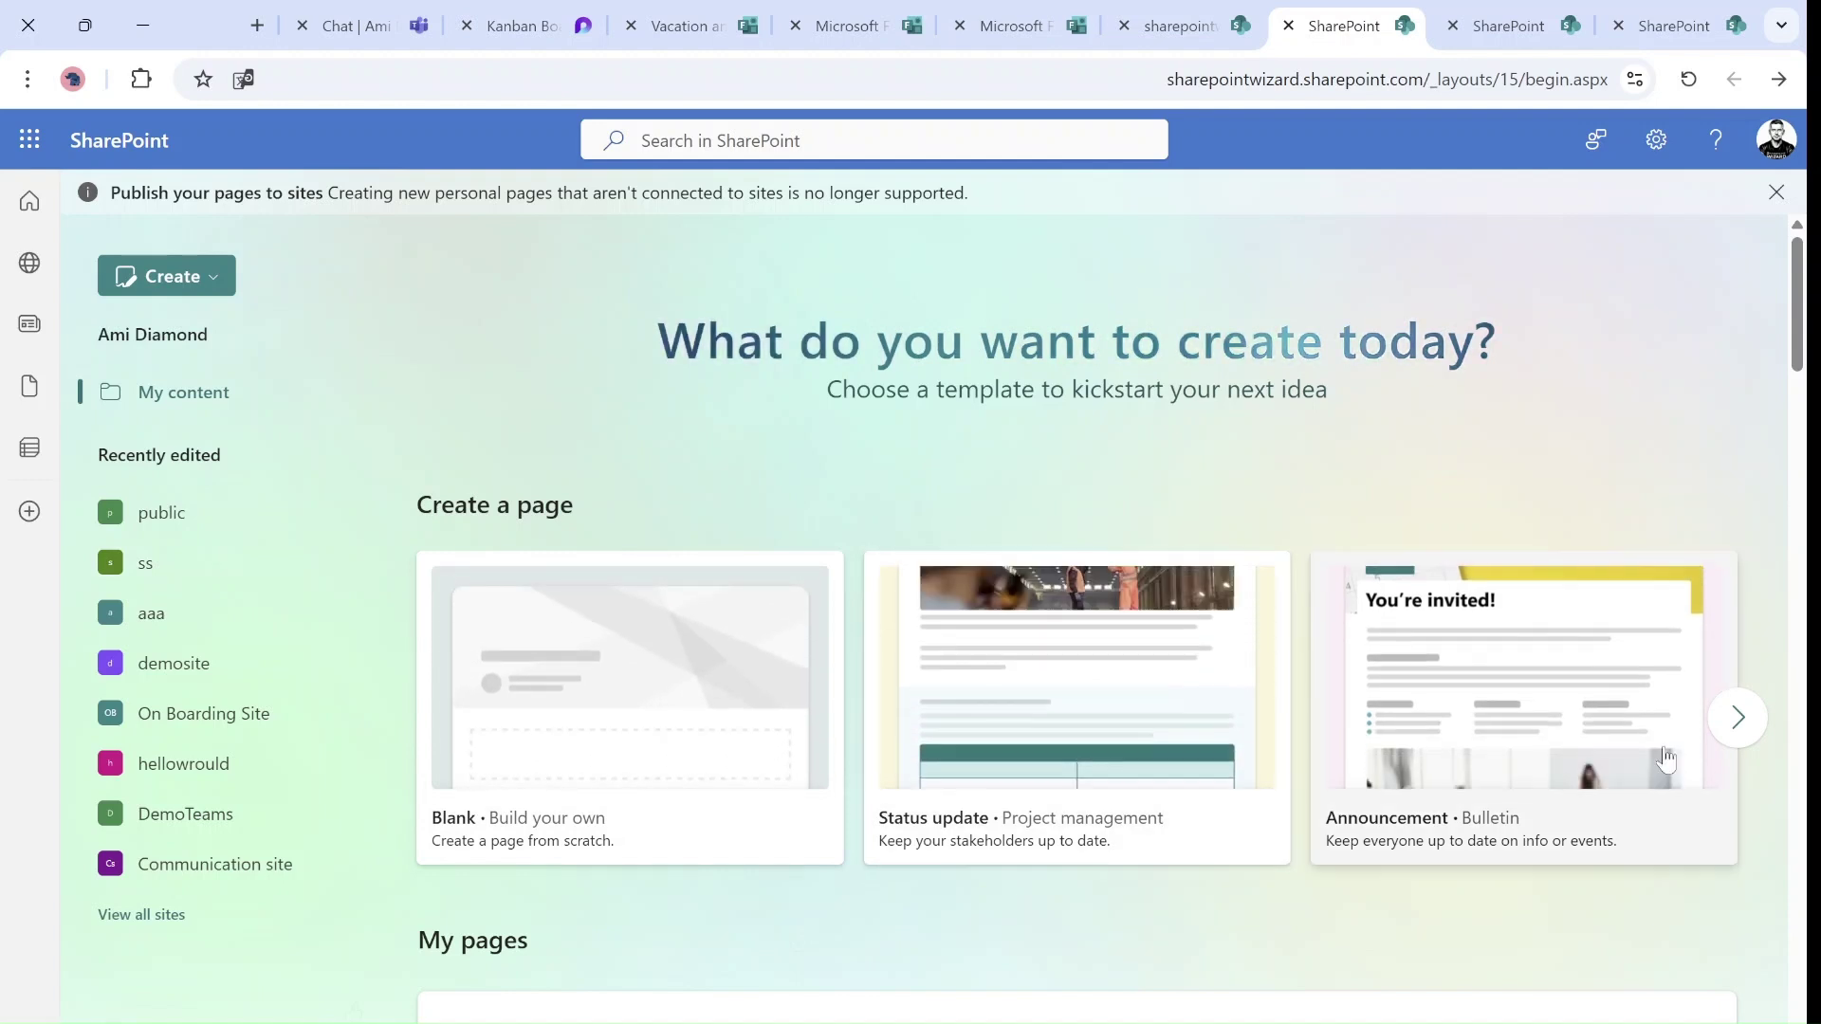
click(1739, 721)
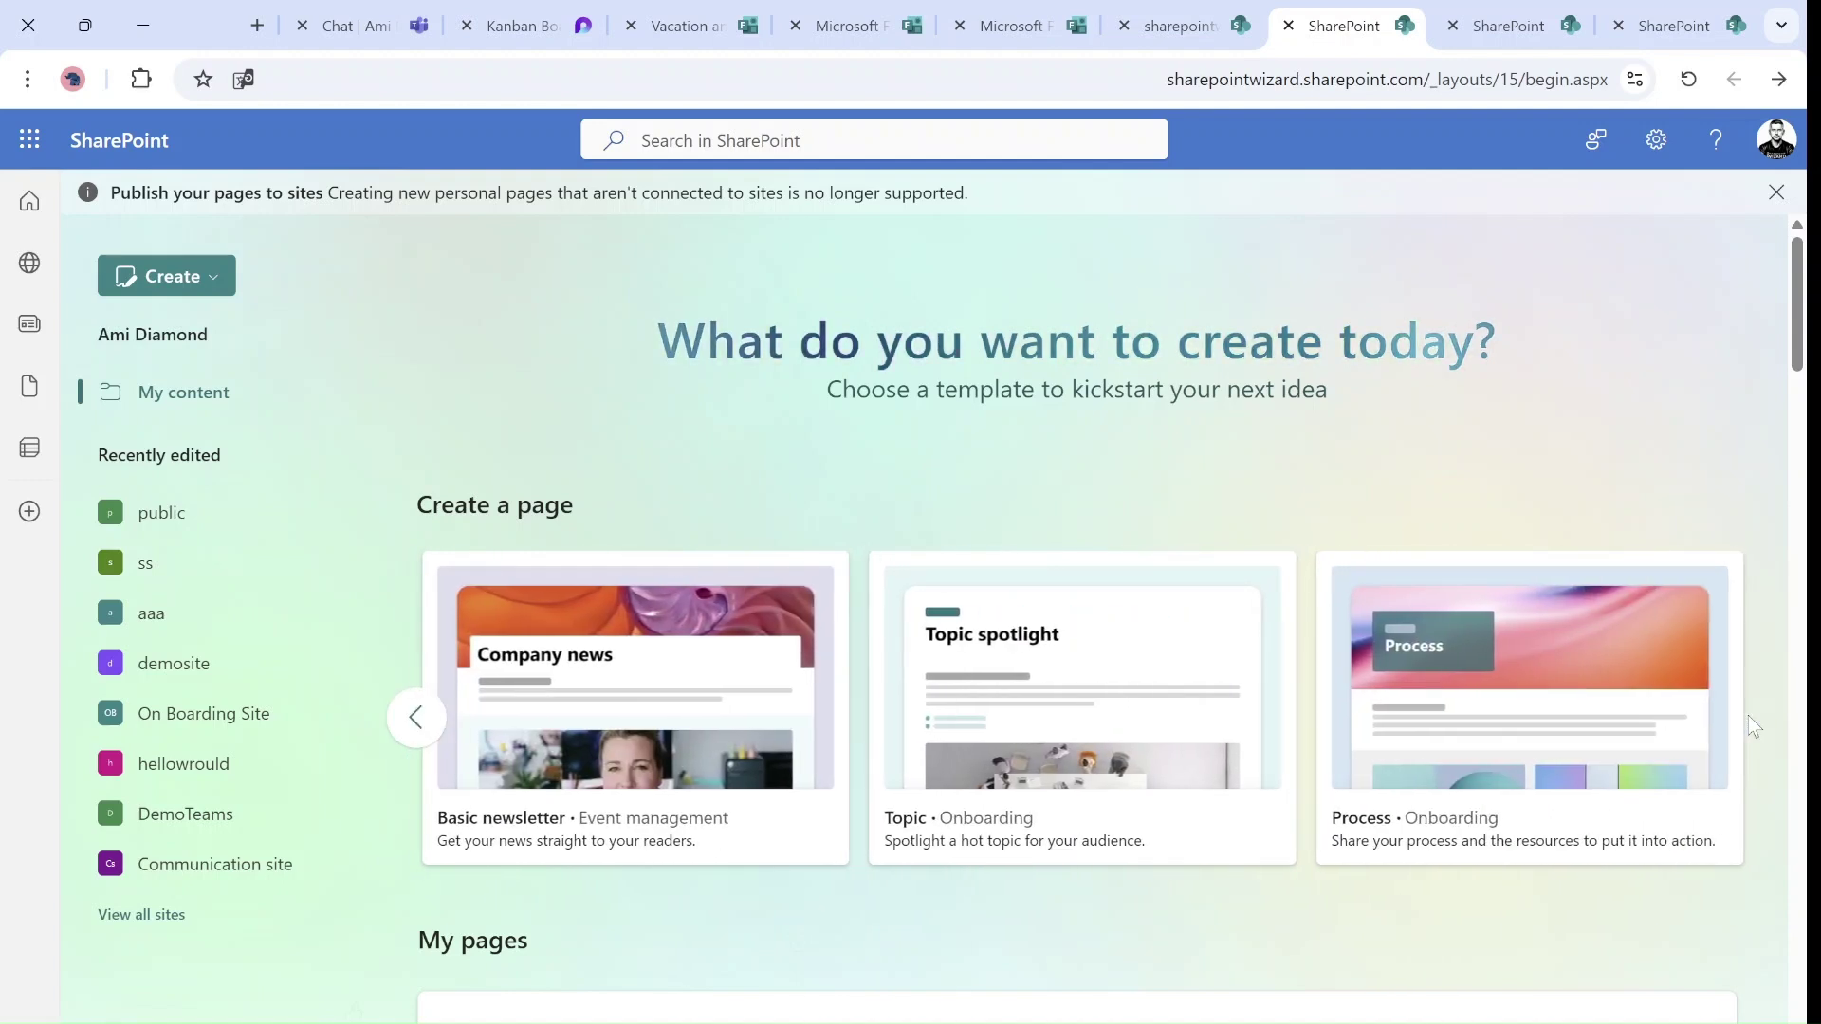
scroll(1795, 311, down, 6)
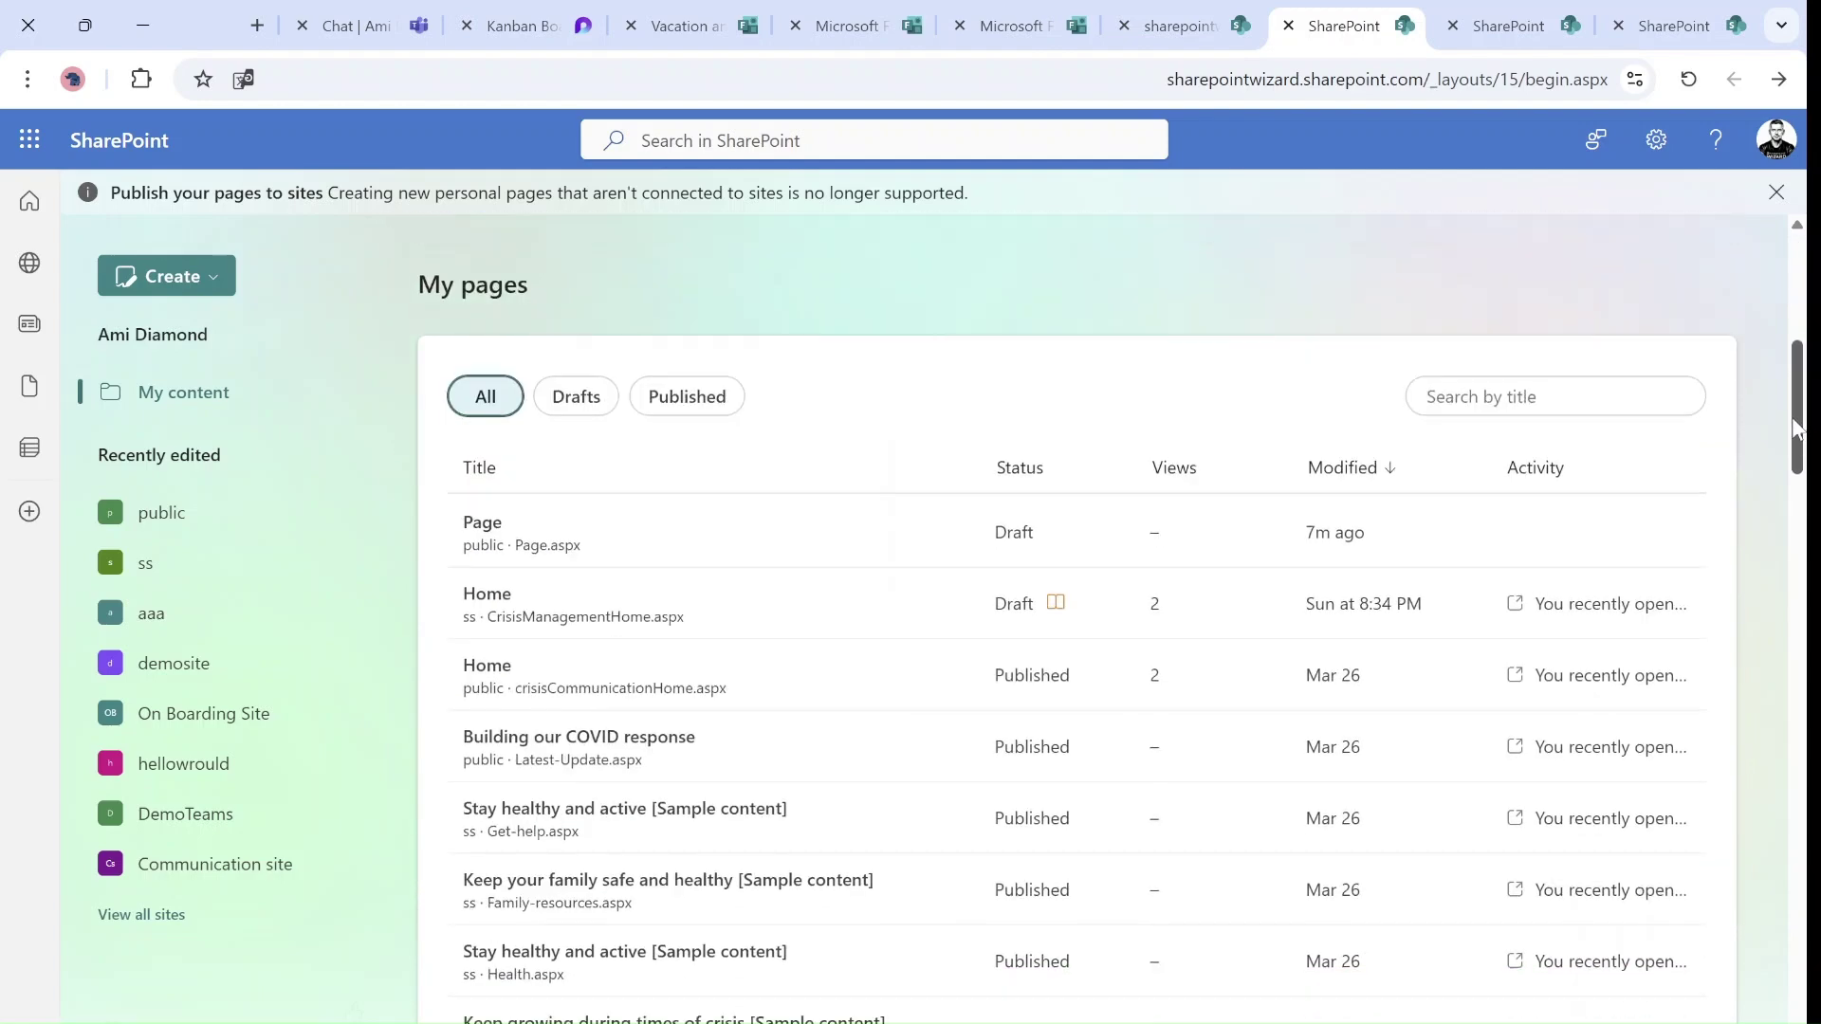
scroll(1795, 311, up, 6)
mouse_move(1795, 311)
mouse_down()
mouse_move(1799, 463)
mouse_move(1804, 282)
mouse_up()
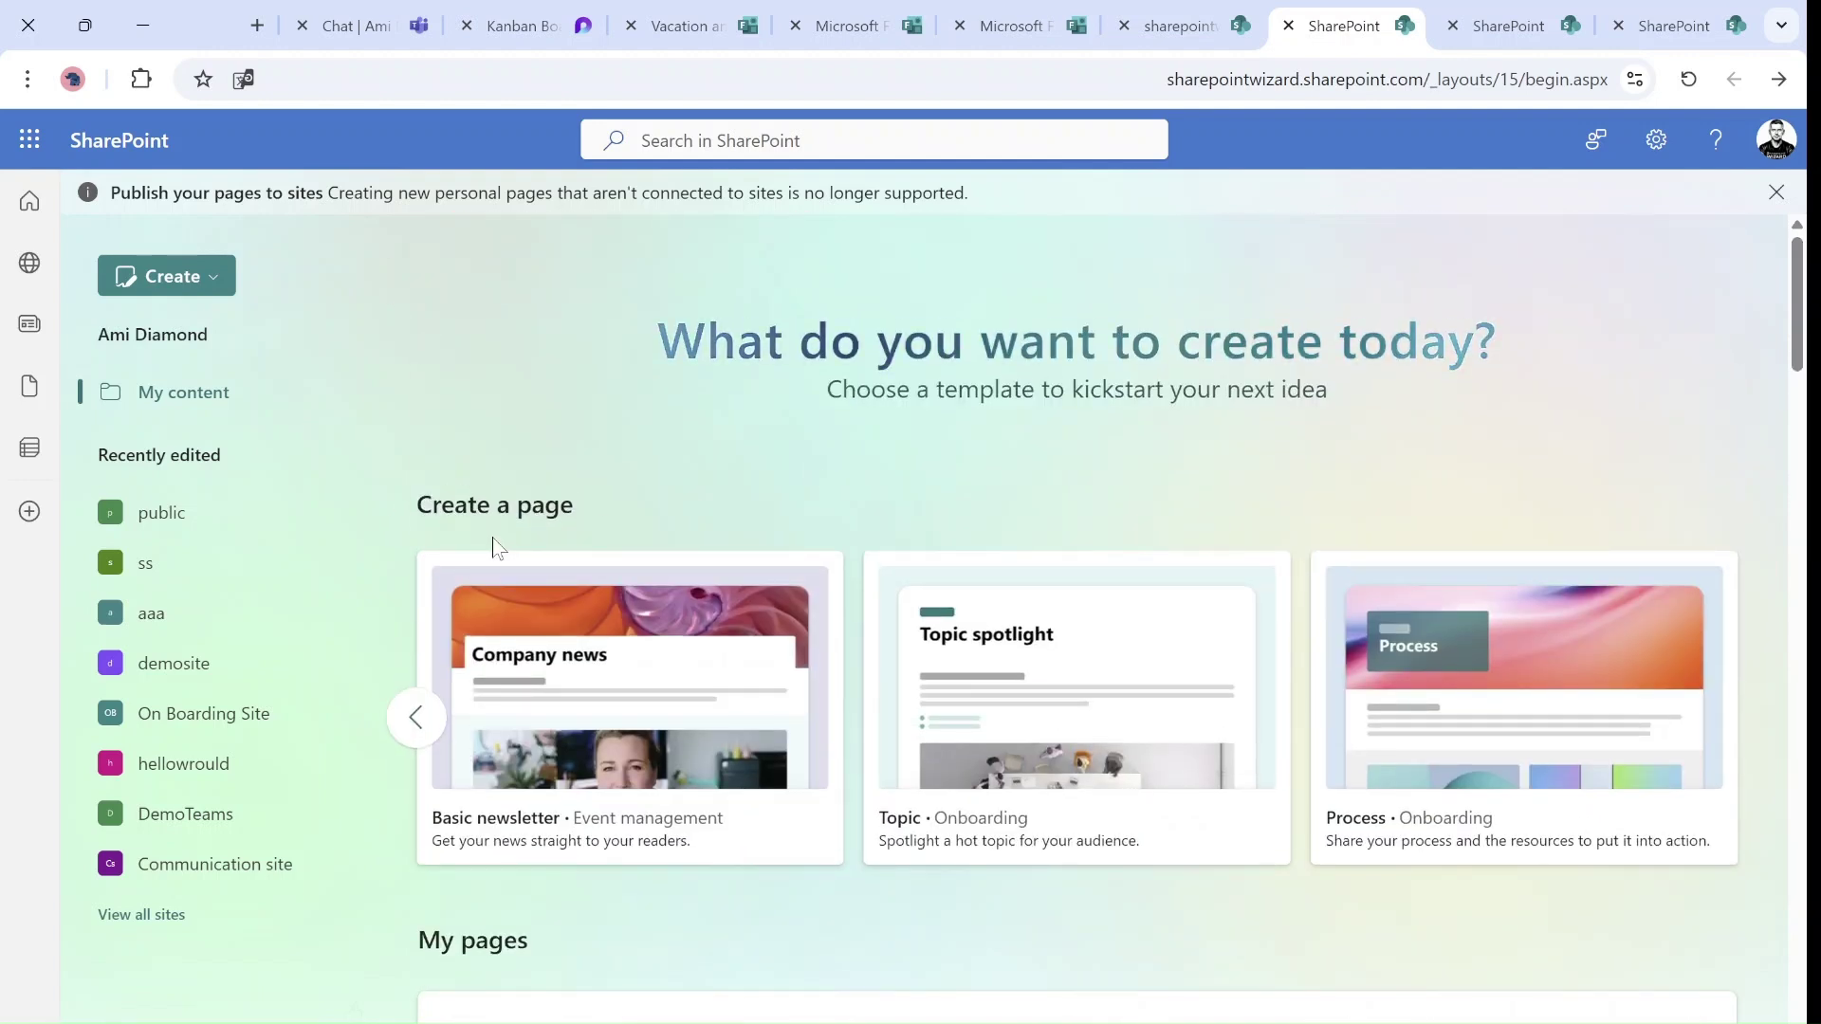
Open demosite's page view and filter its pages by Drafts, Published, then All
click(167, 668)
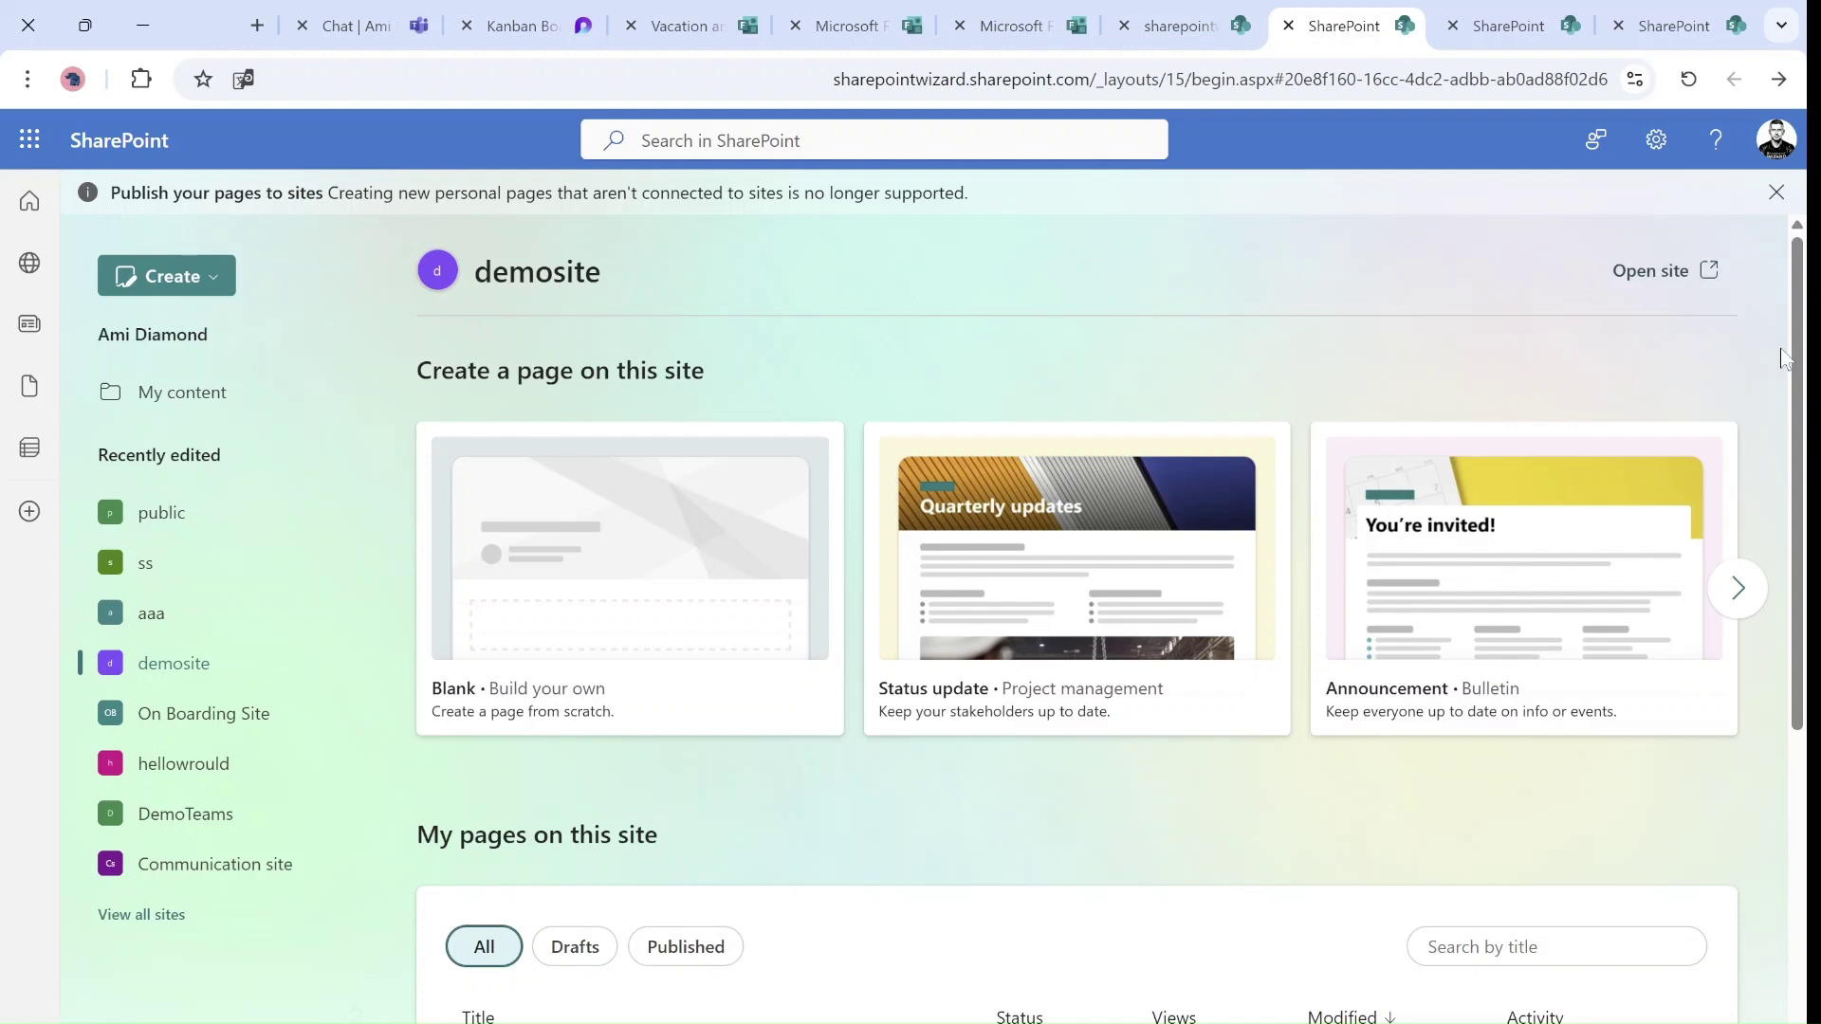
drag(1795, 397, 1743, 441)
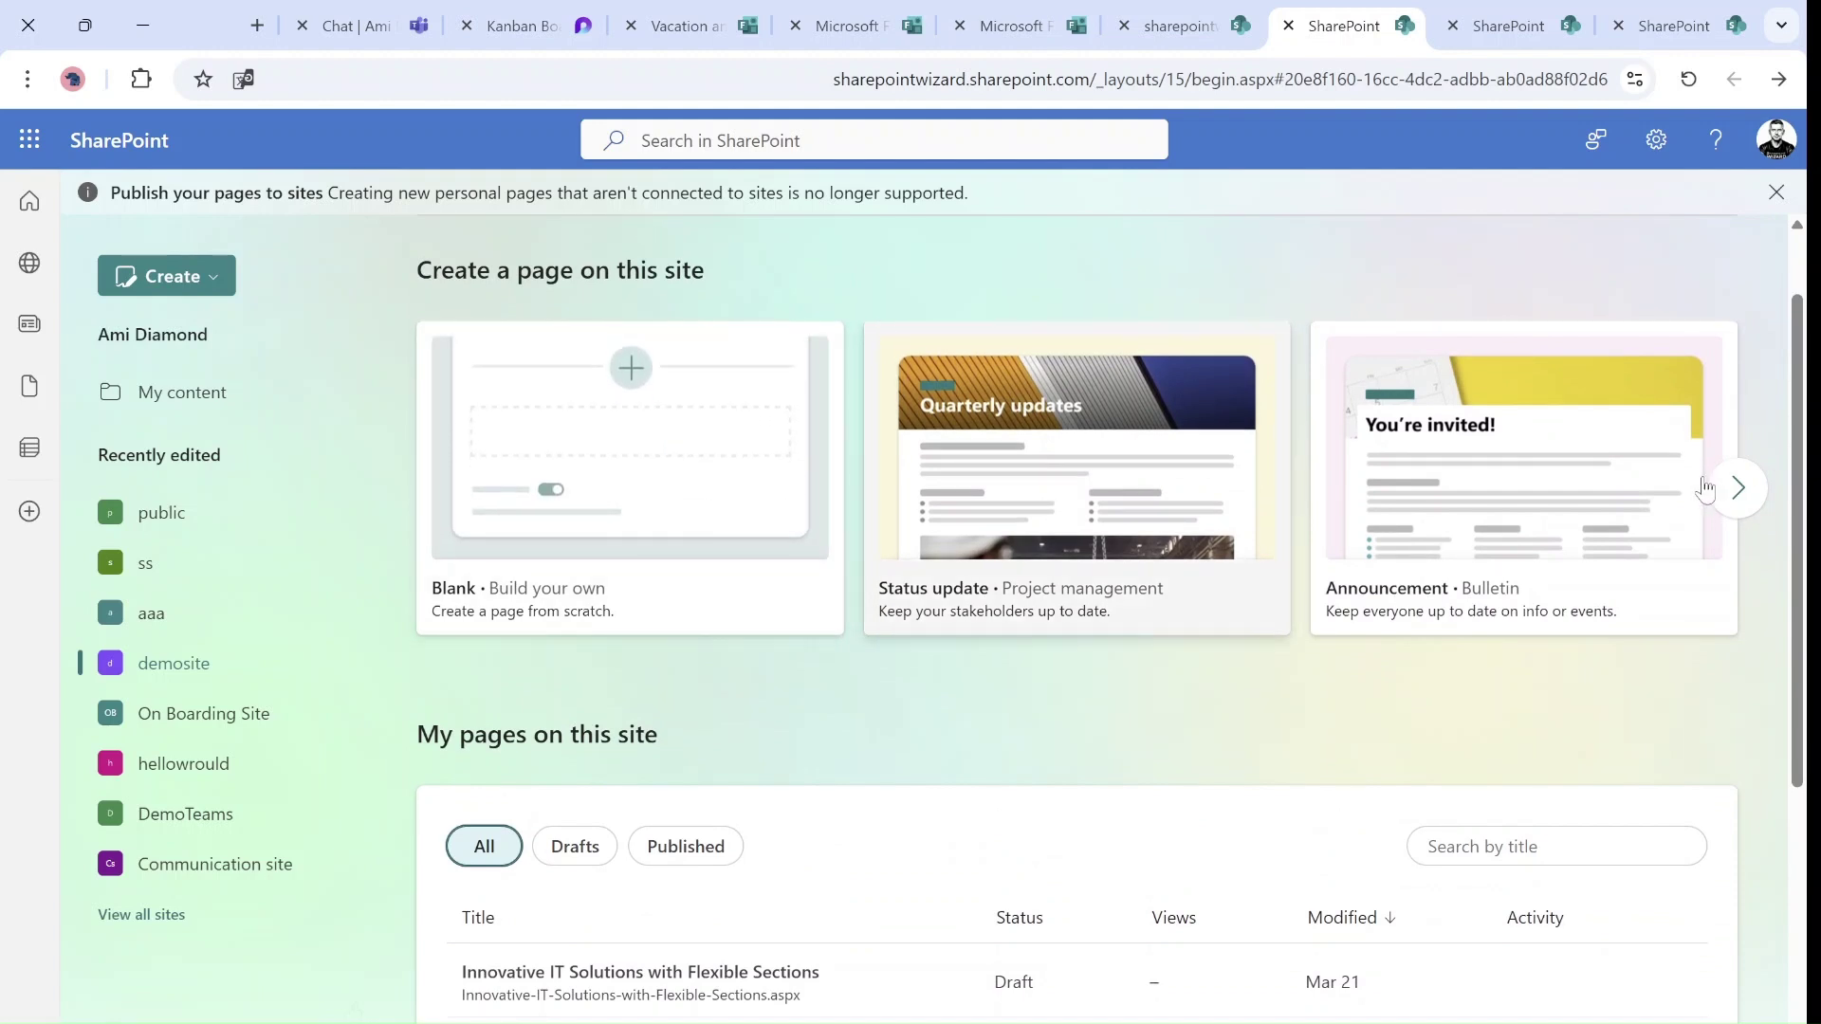
drag(1795, 463, 1795, 648)
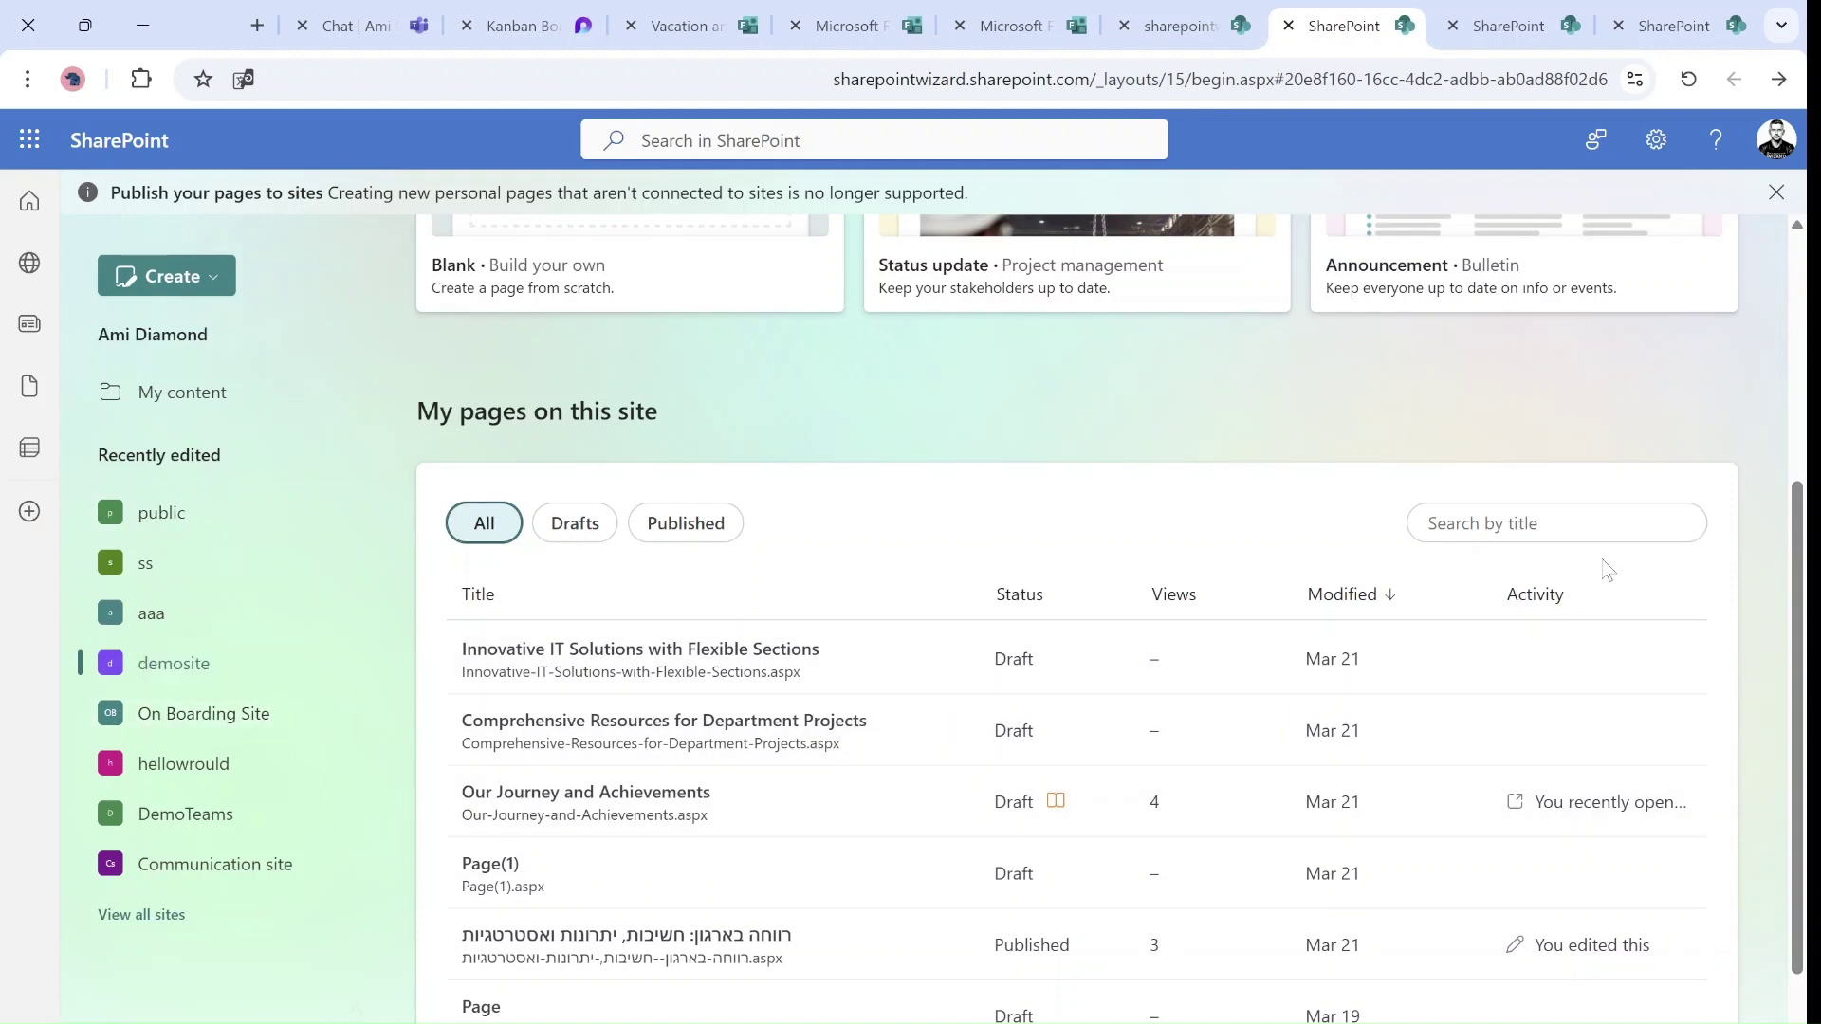
click(574, 523)
click(670, 531)
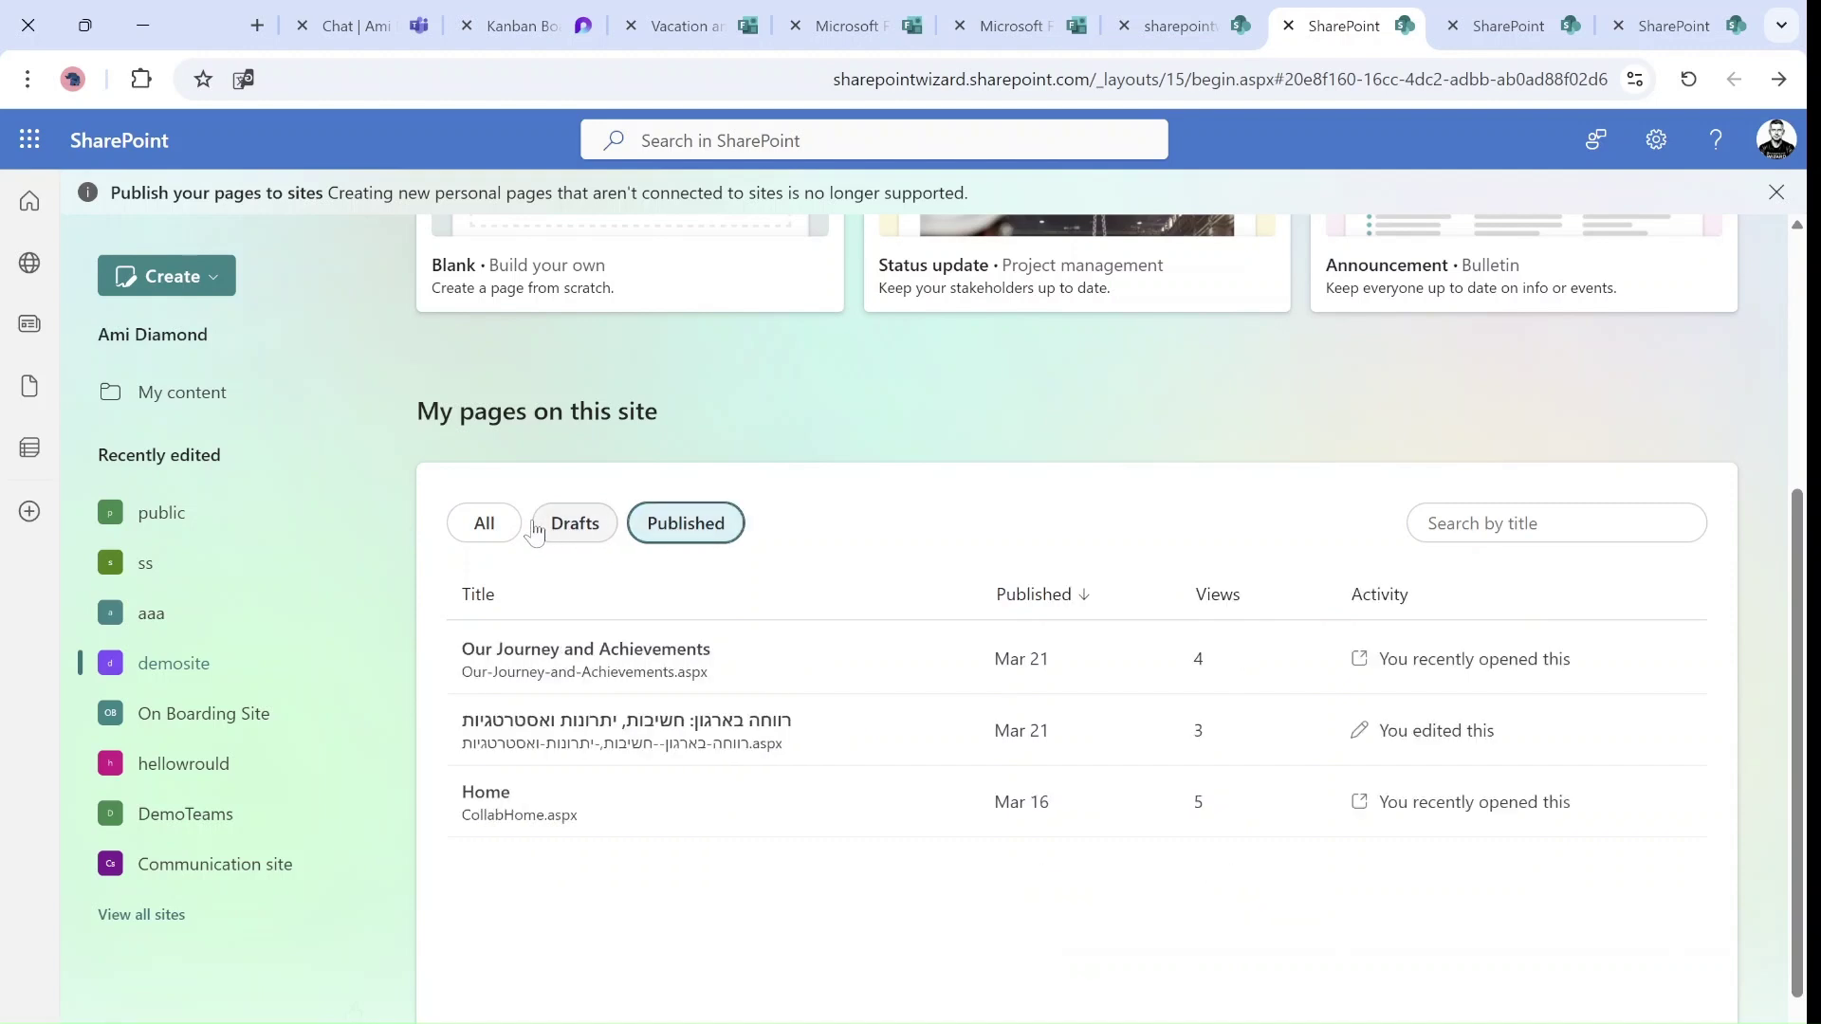
click(483, 523)
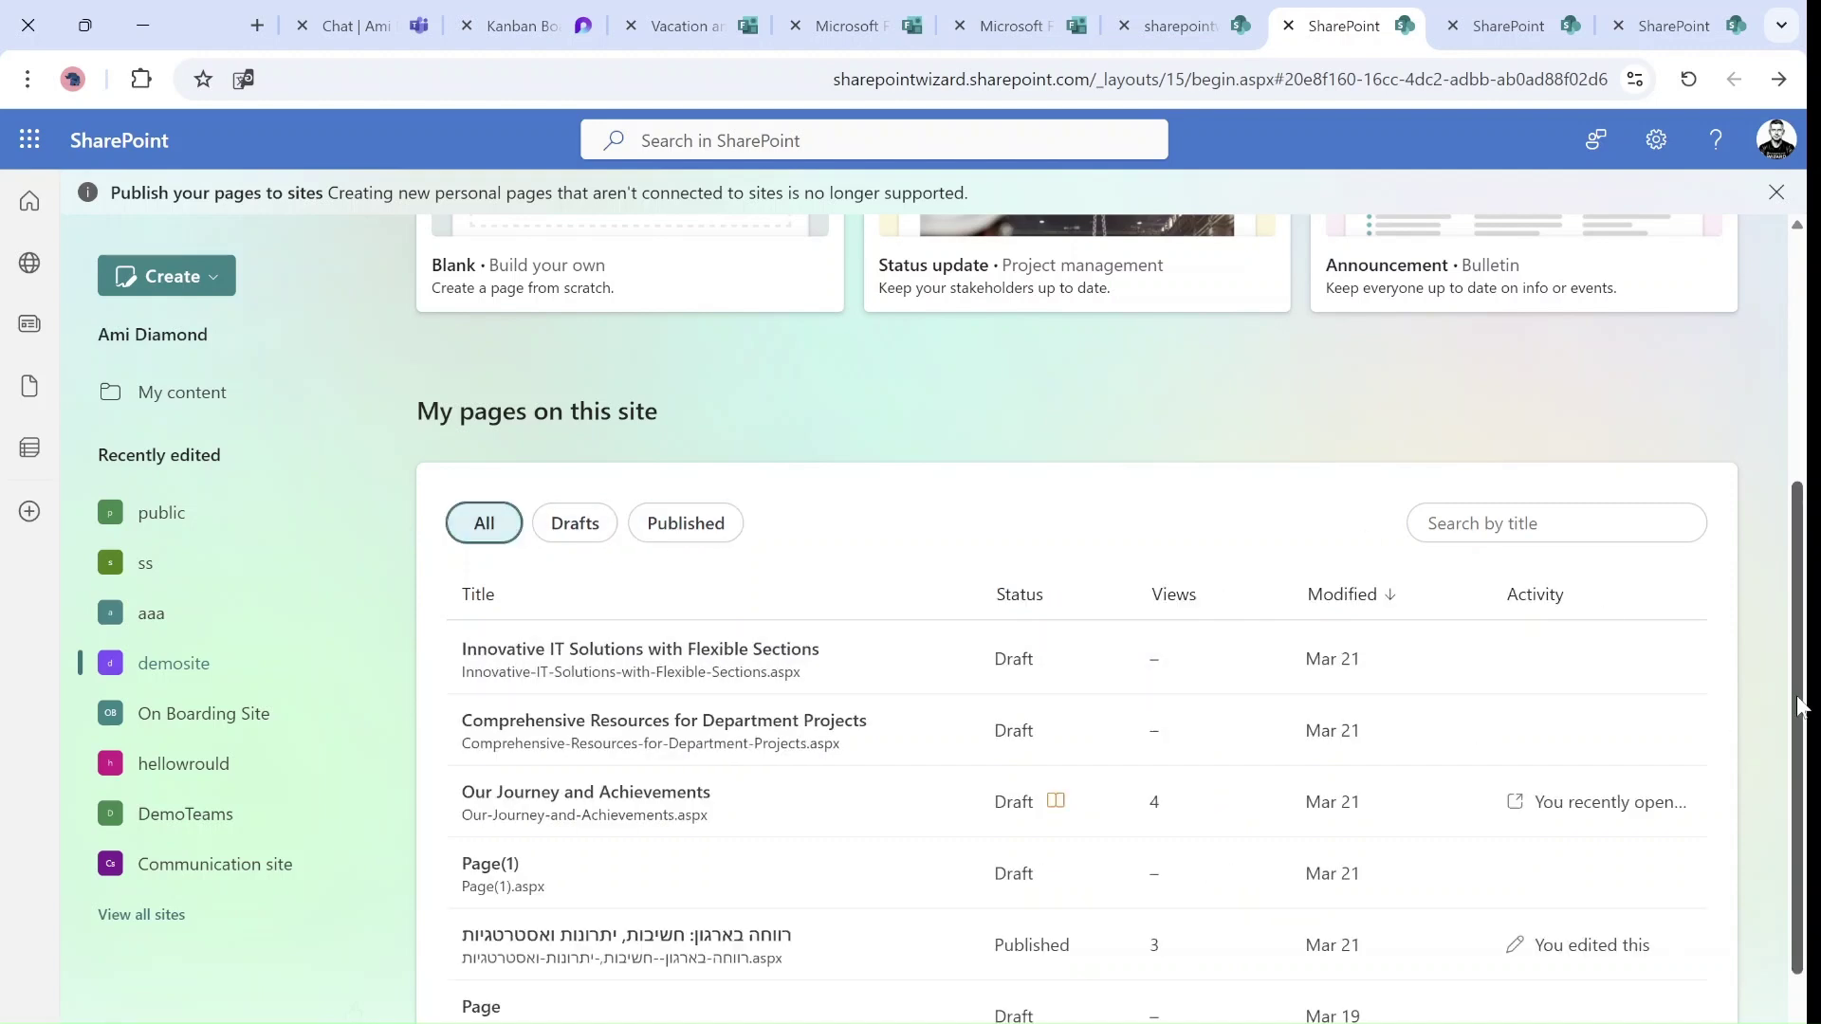
drag(1799, 707, 1803, 477)
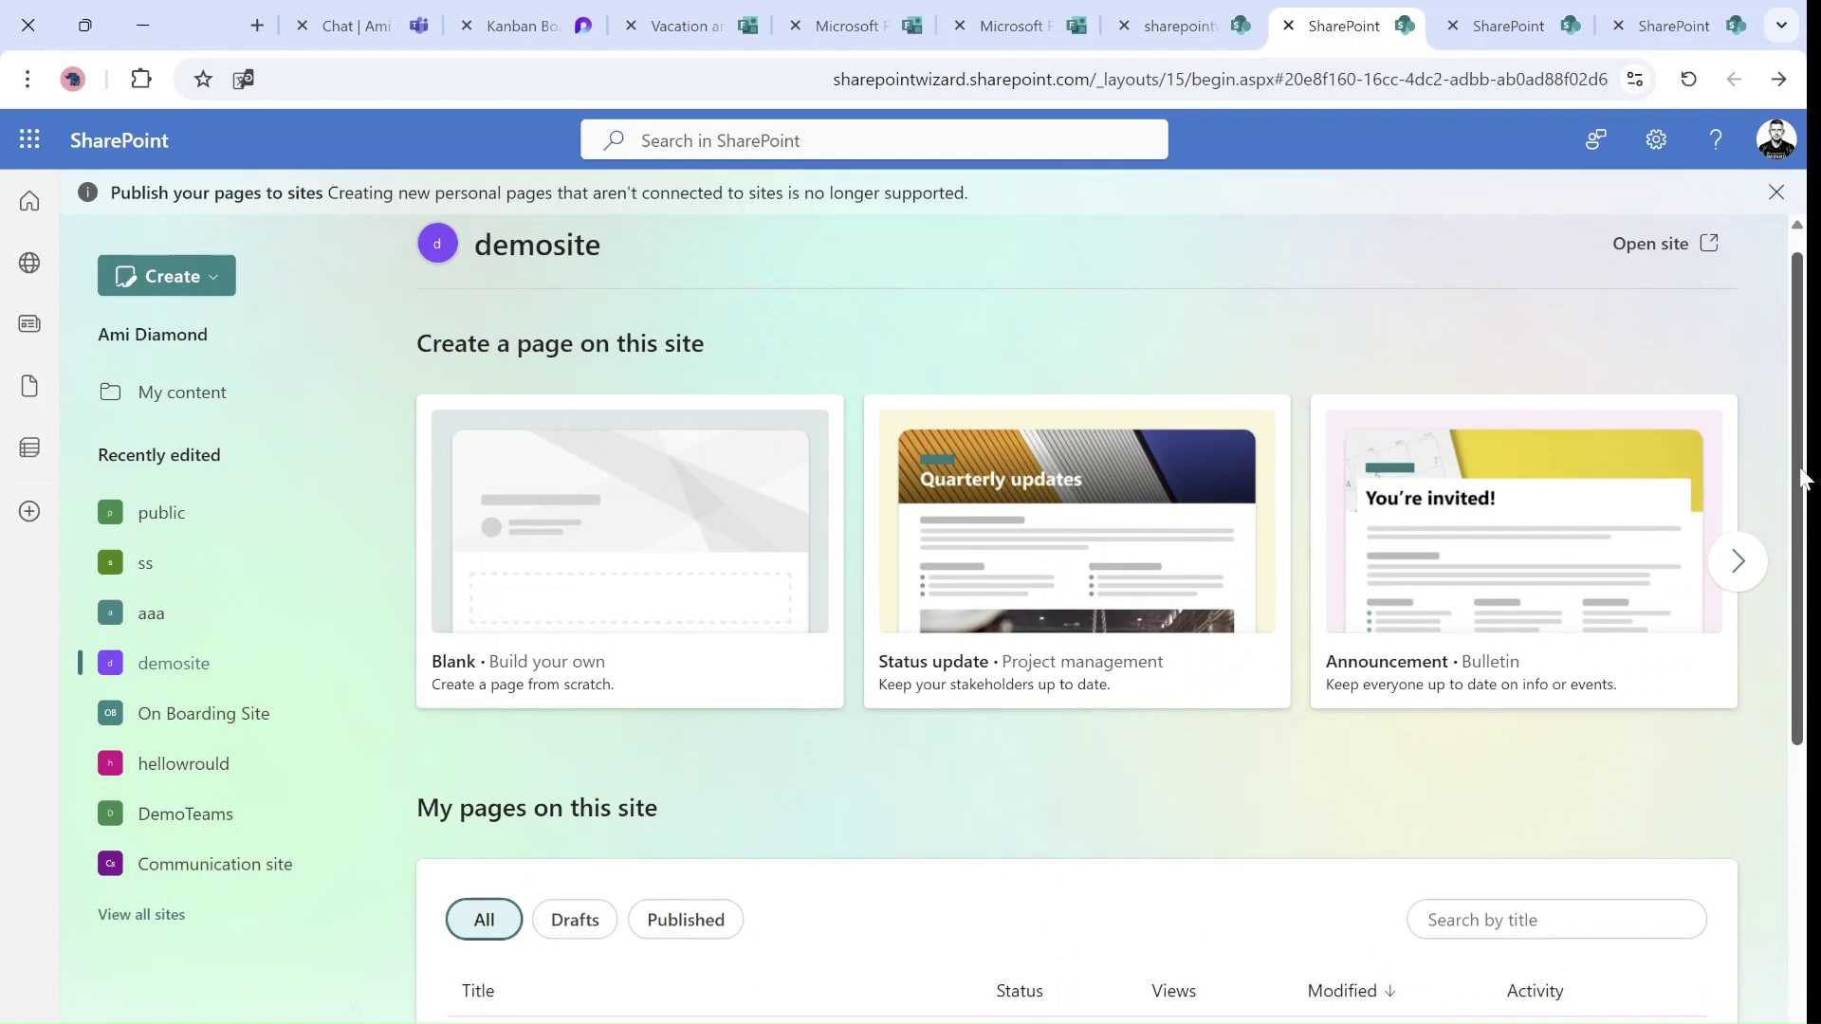
Create an Announcement page on demosite, title its banner 'demo', and save it
click(1553, 531)
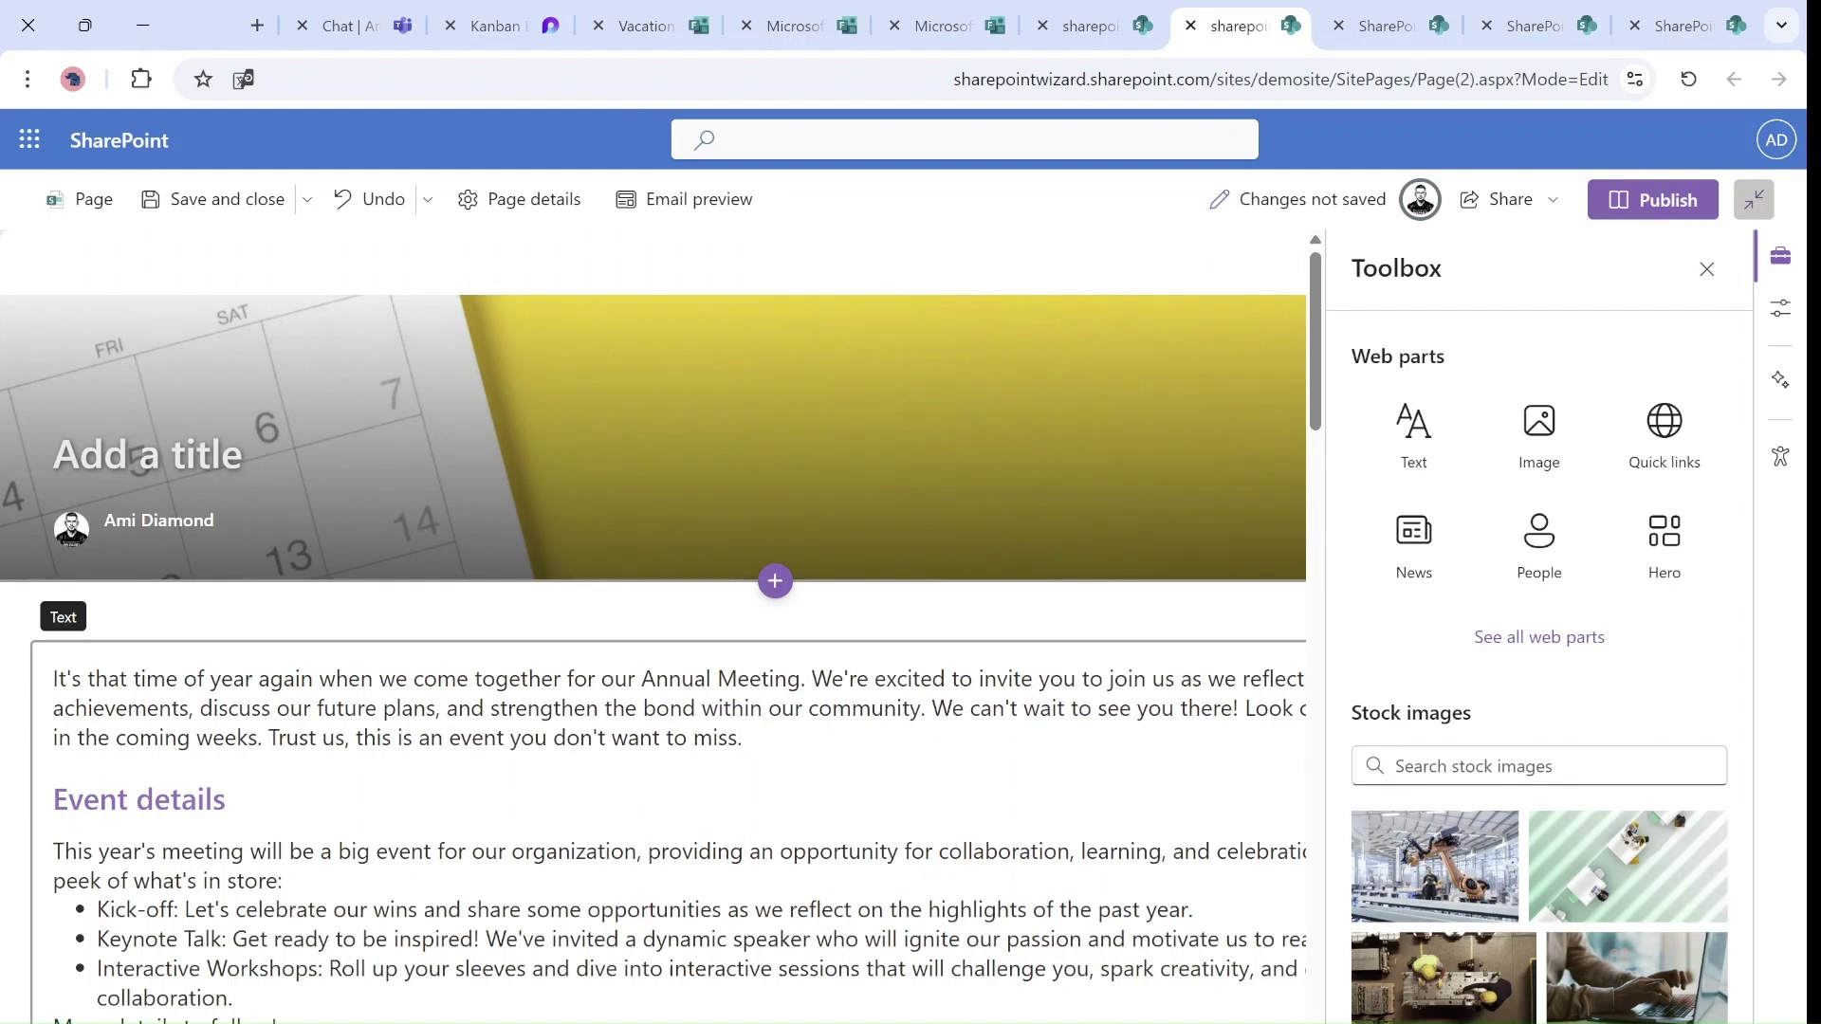
click(1708, 272)
click(195, 465)
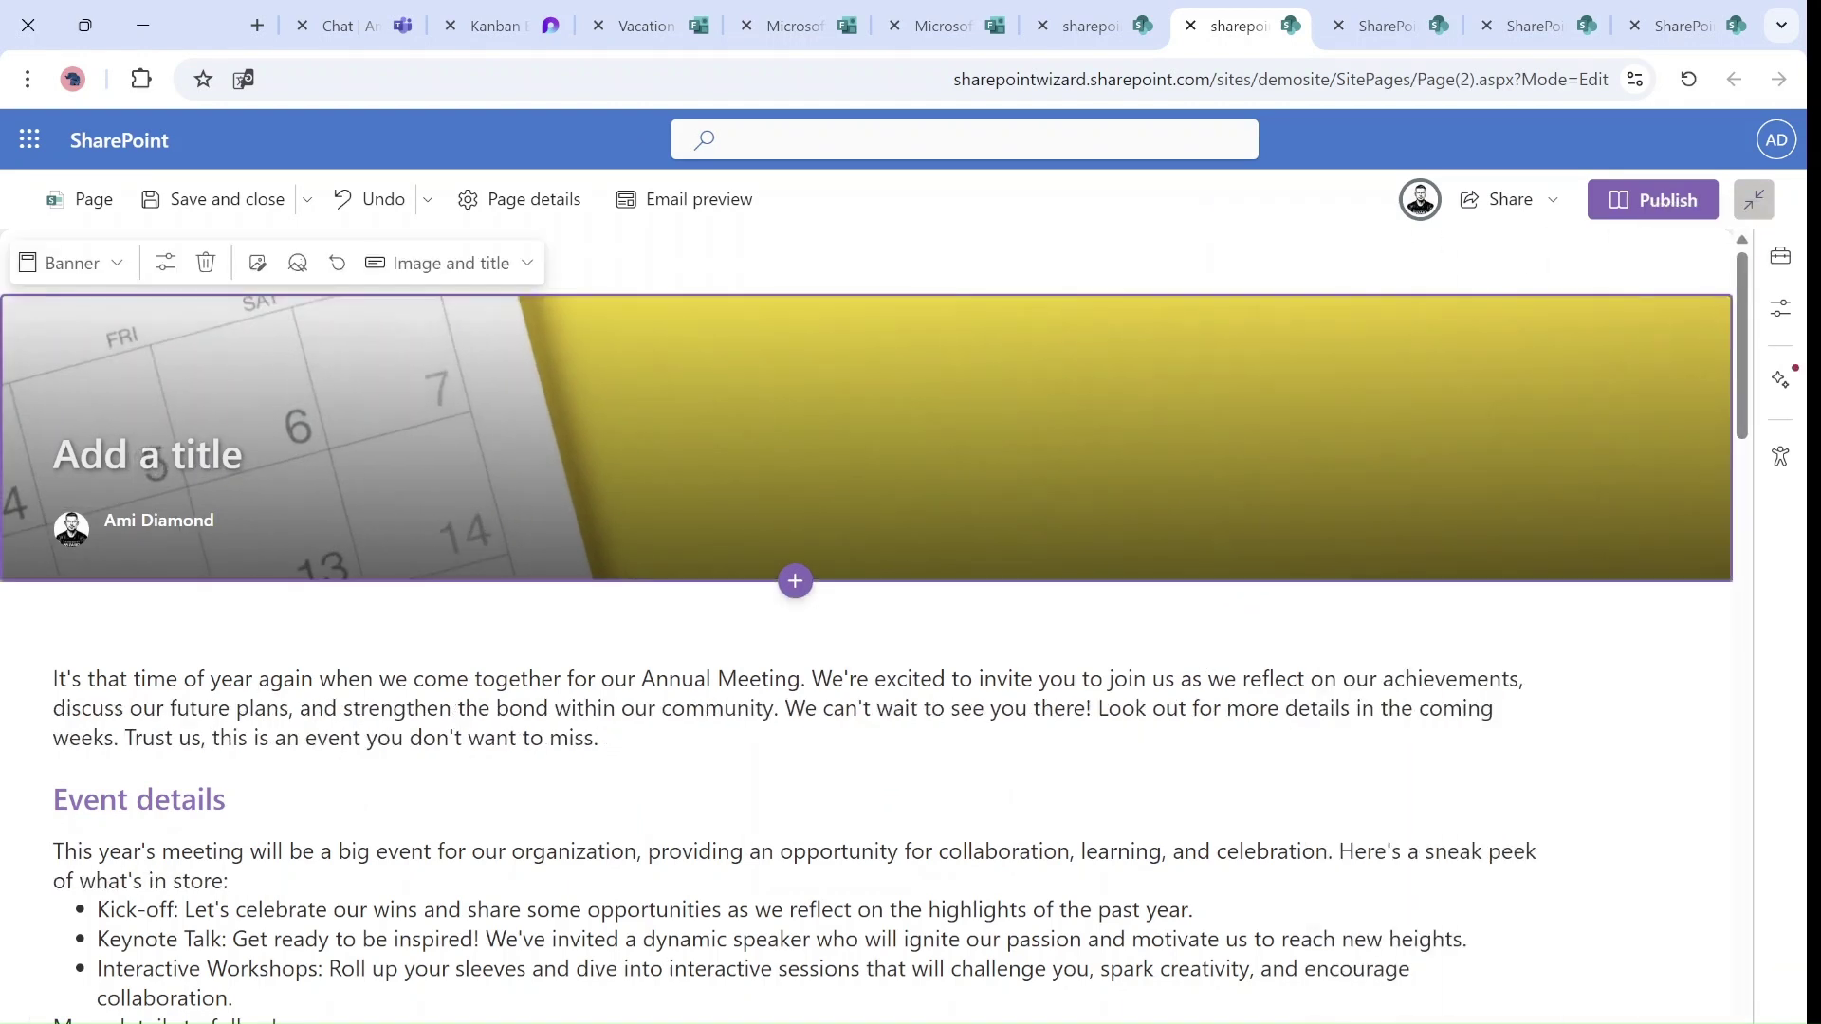
text(demo)
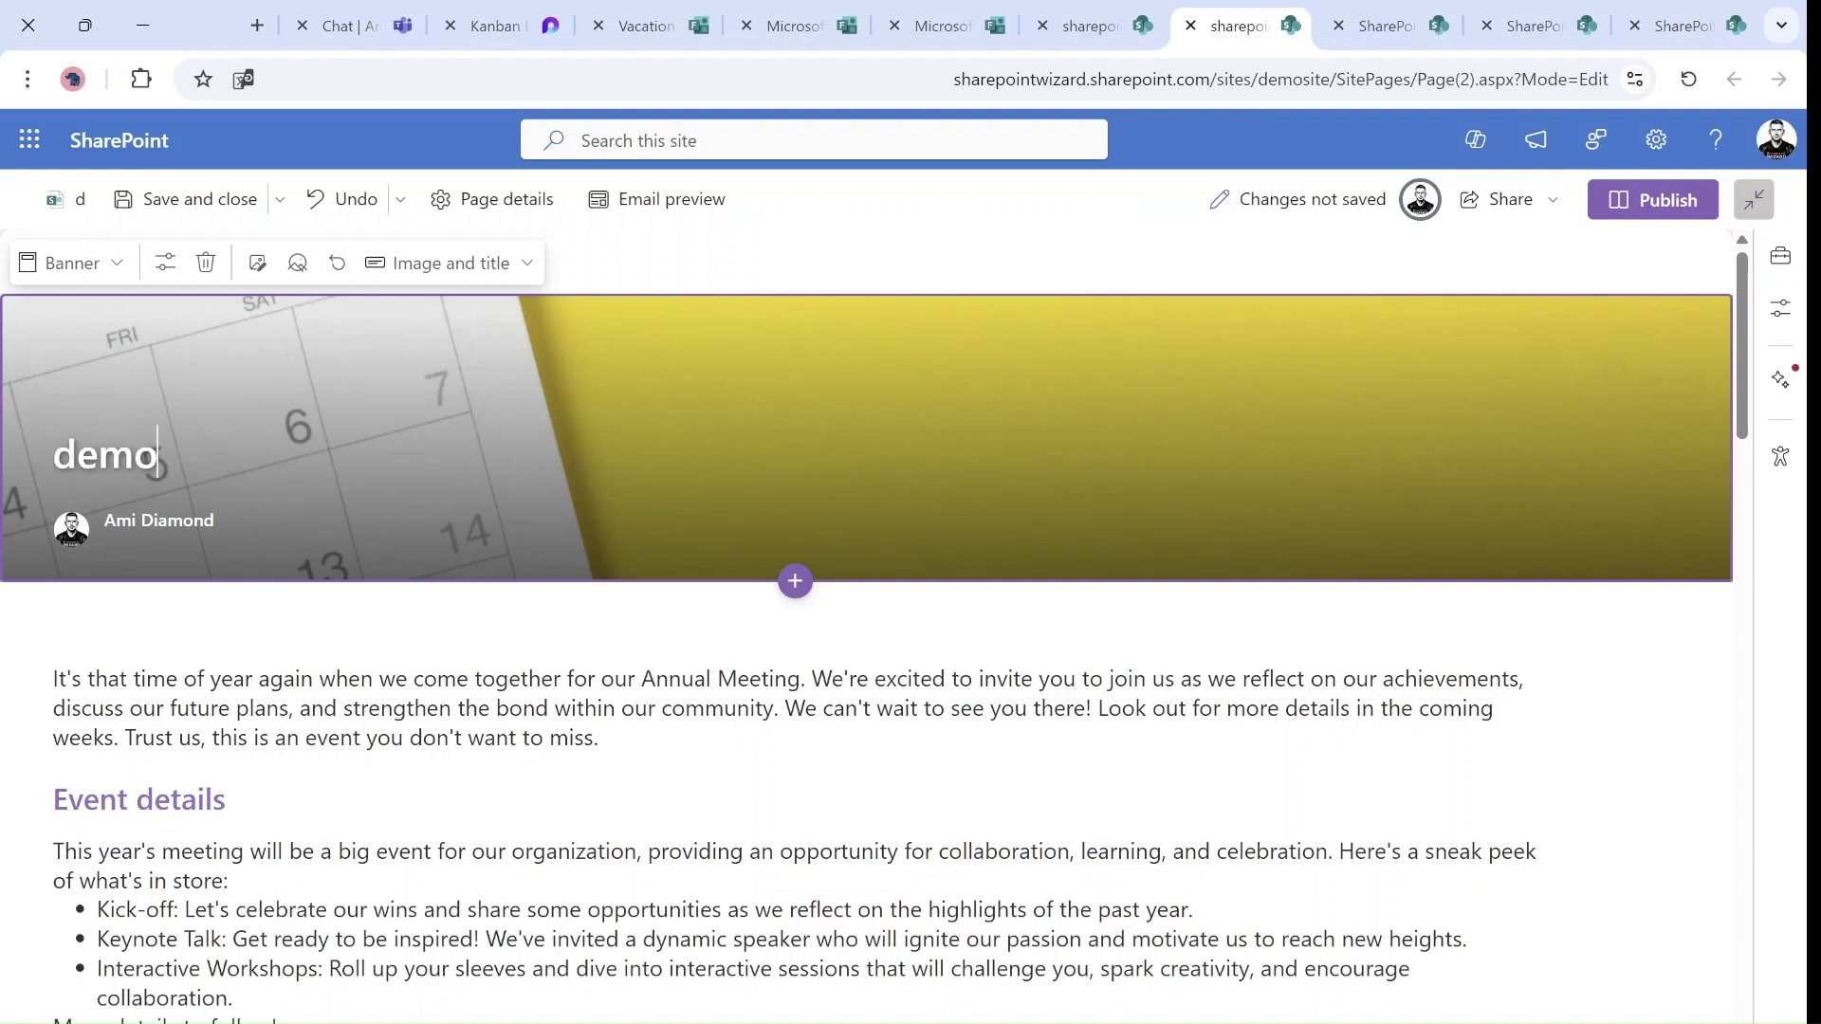
key(ctrl+s)
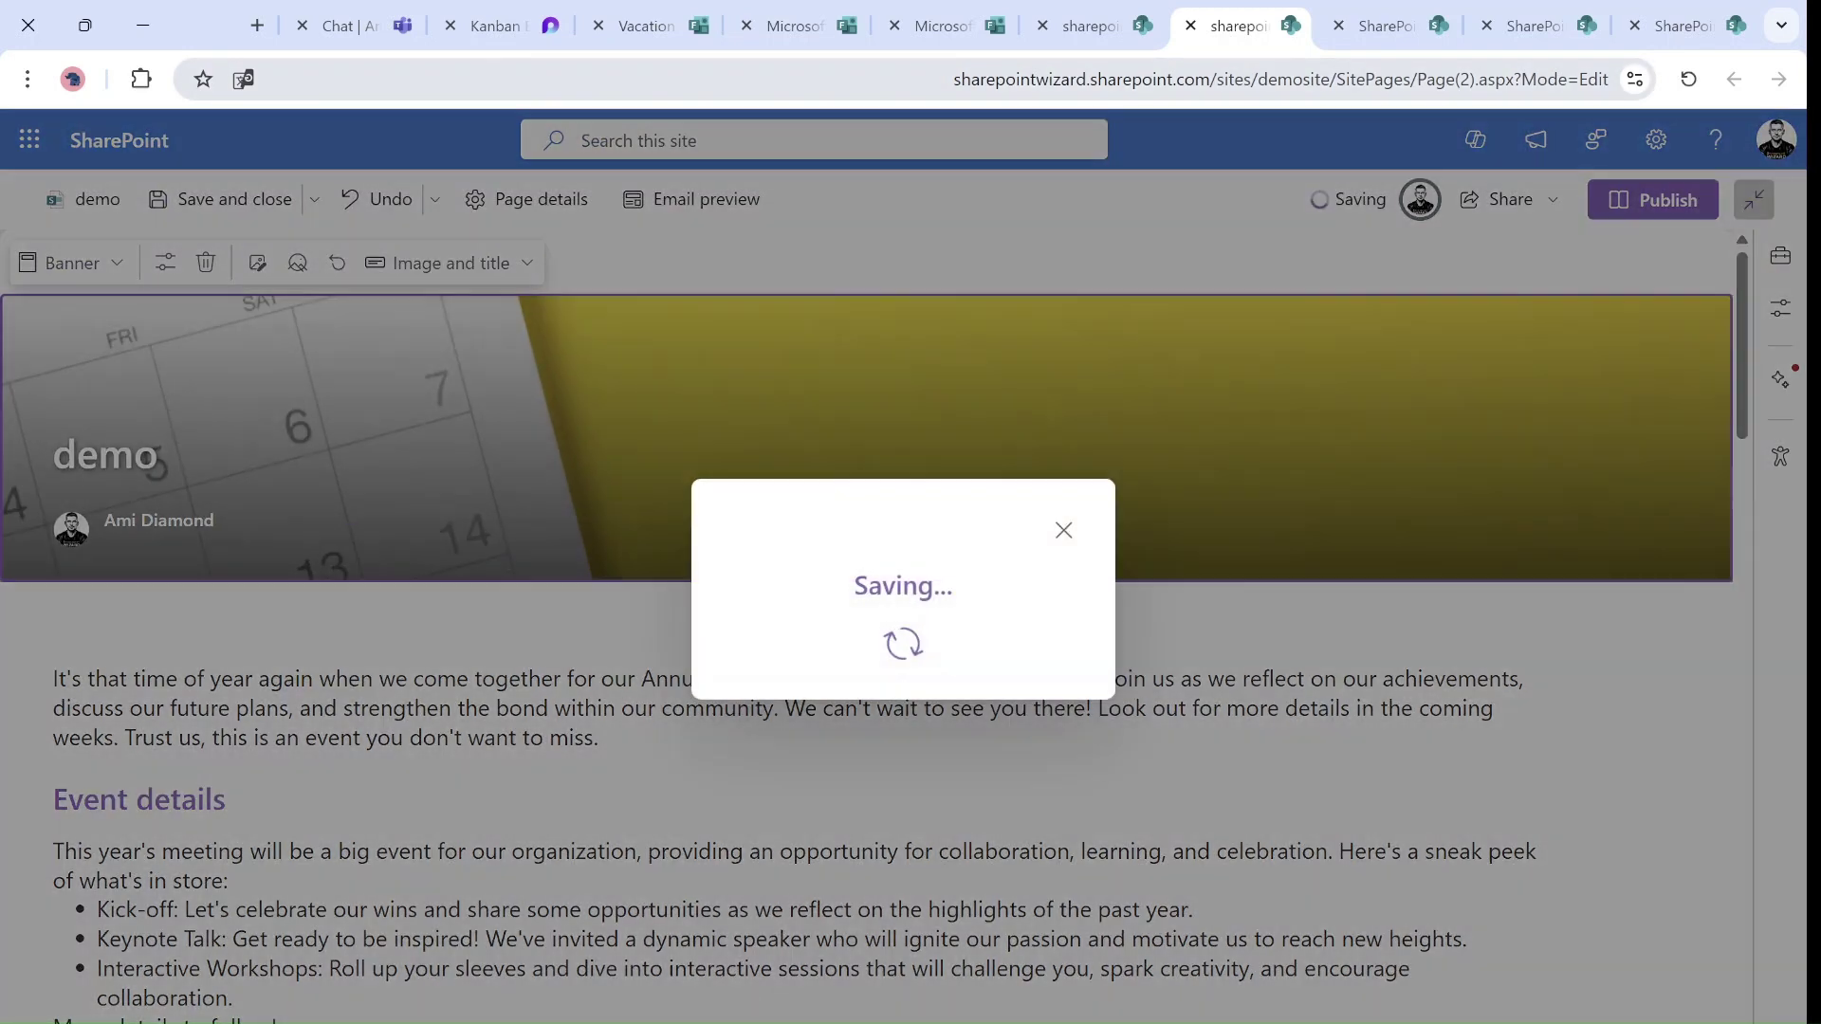
Return to the SharePoint start page and open the pages hub to see the demo draft in My pages
click(1106, 30)
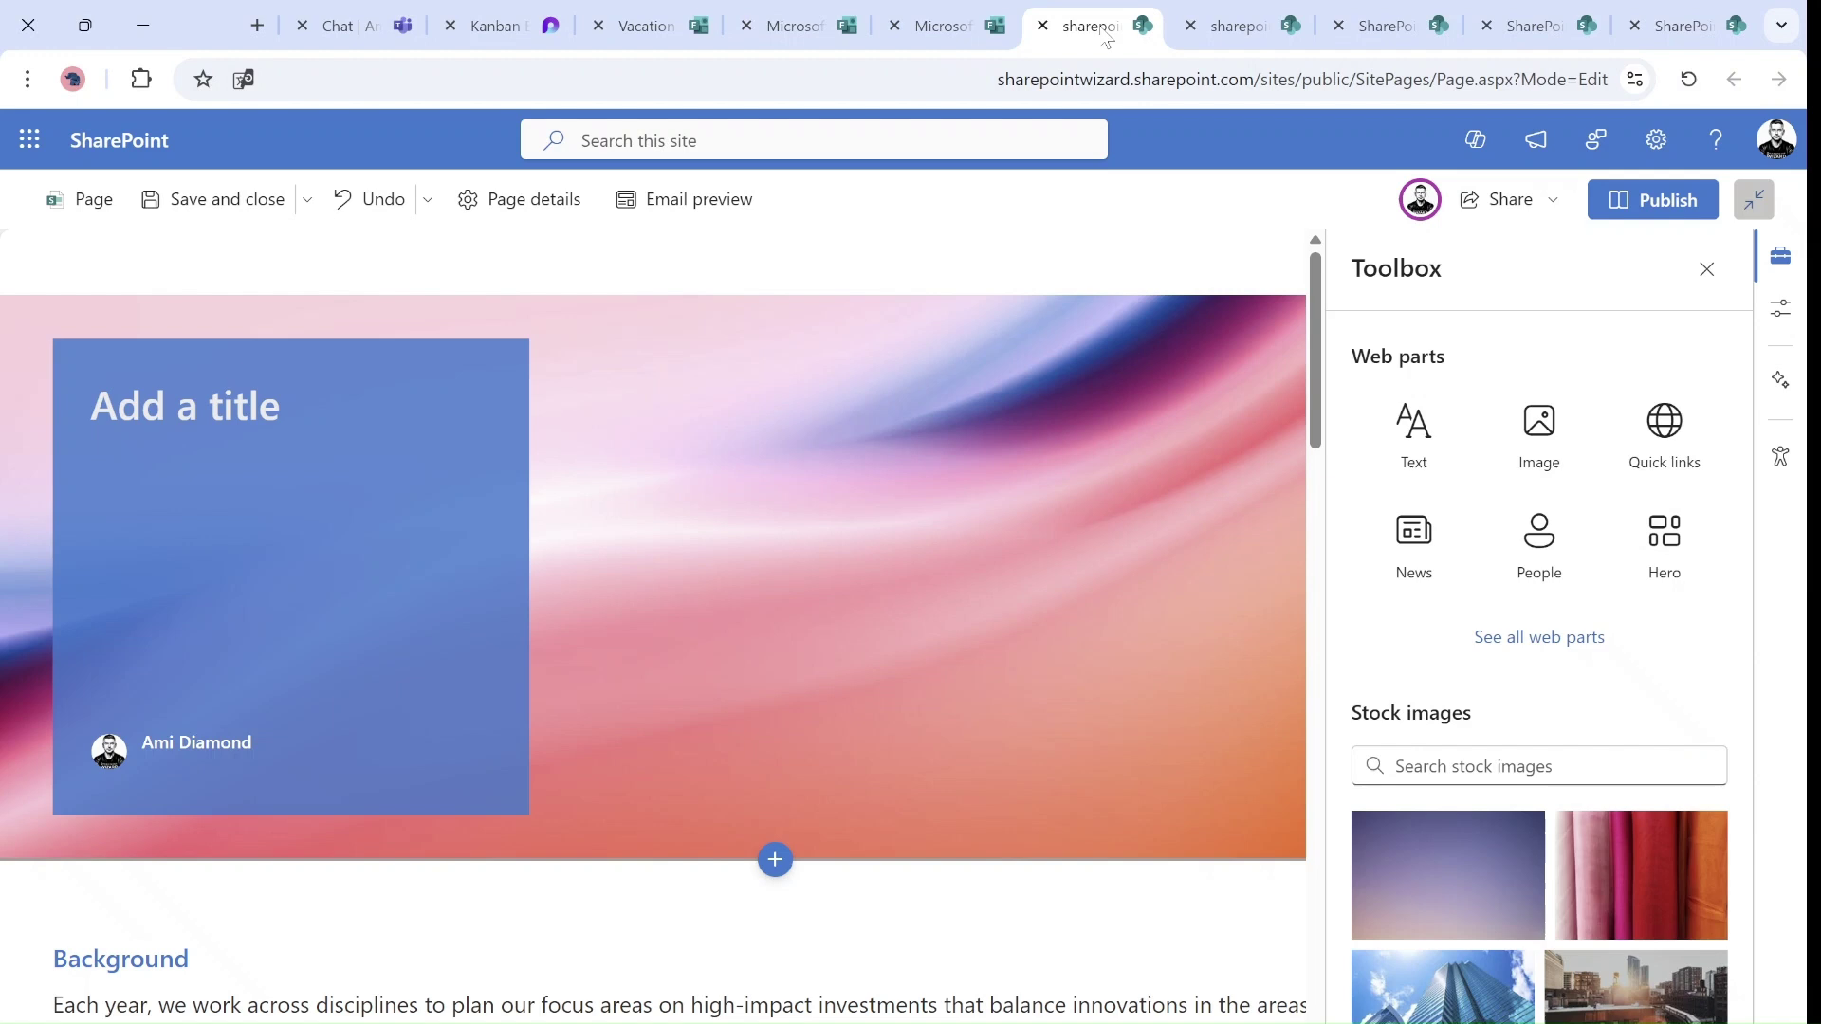
click(106, 142)
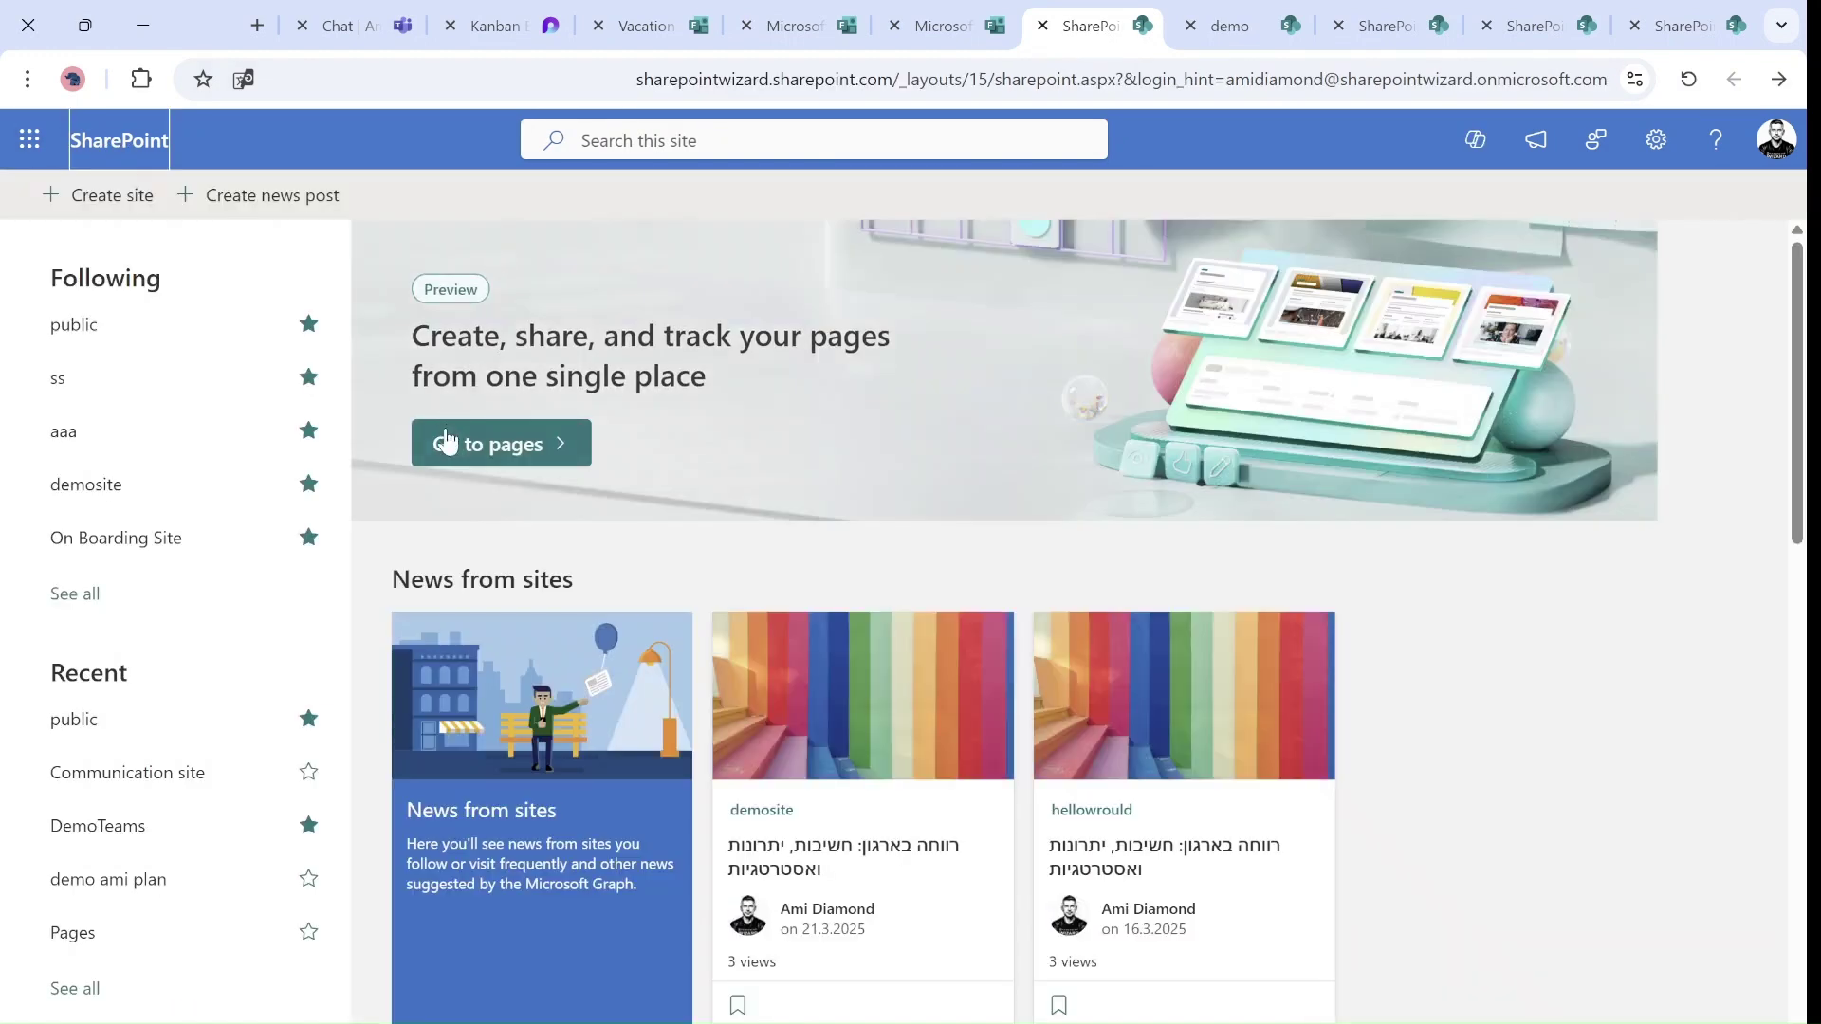
click(462, 446)
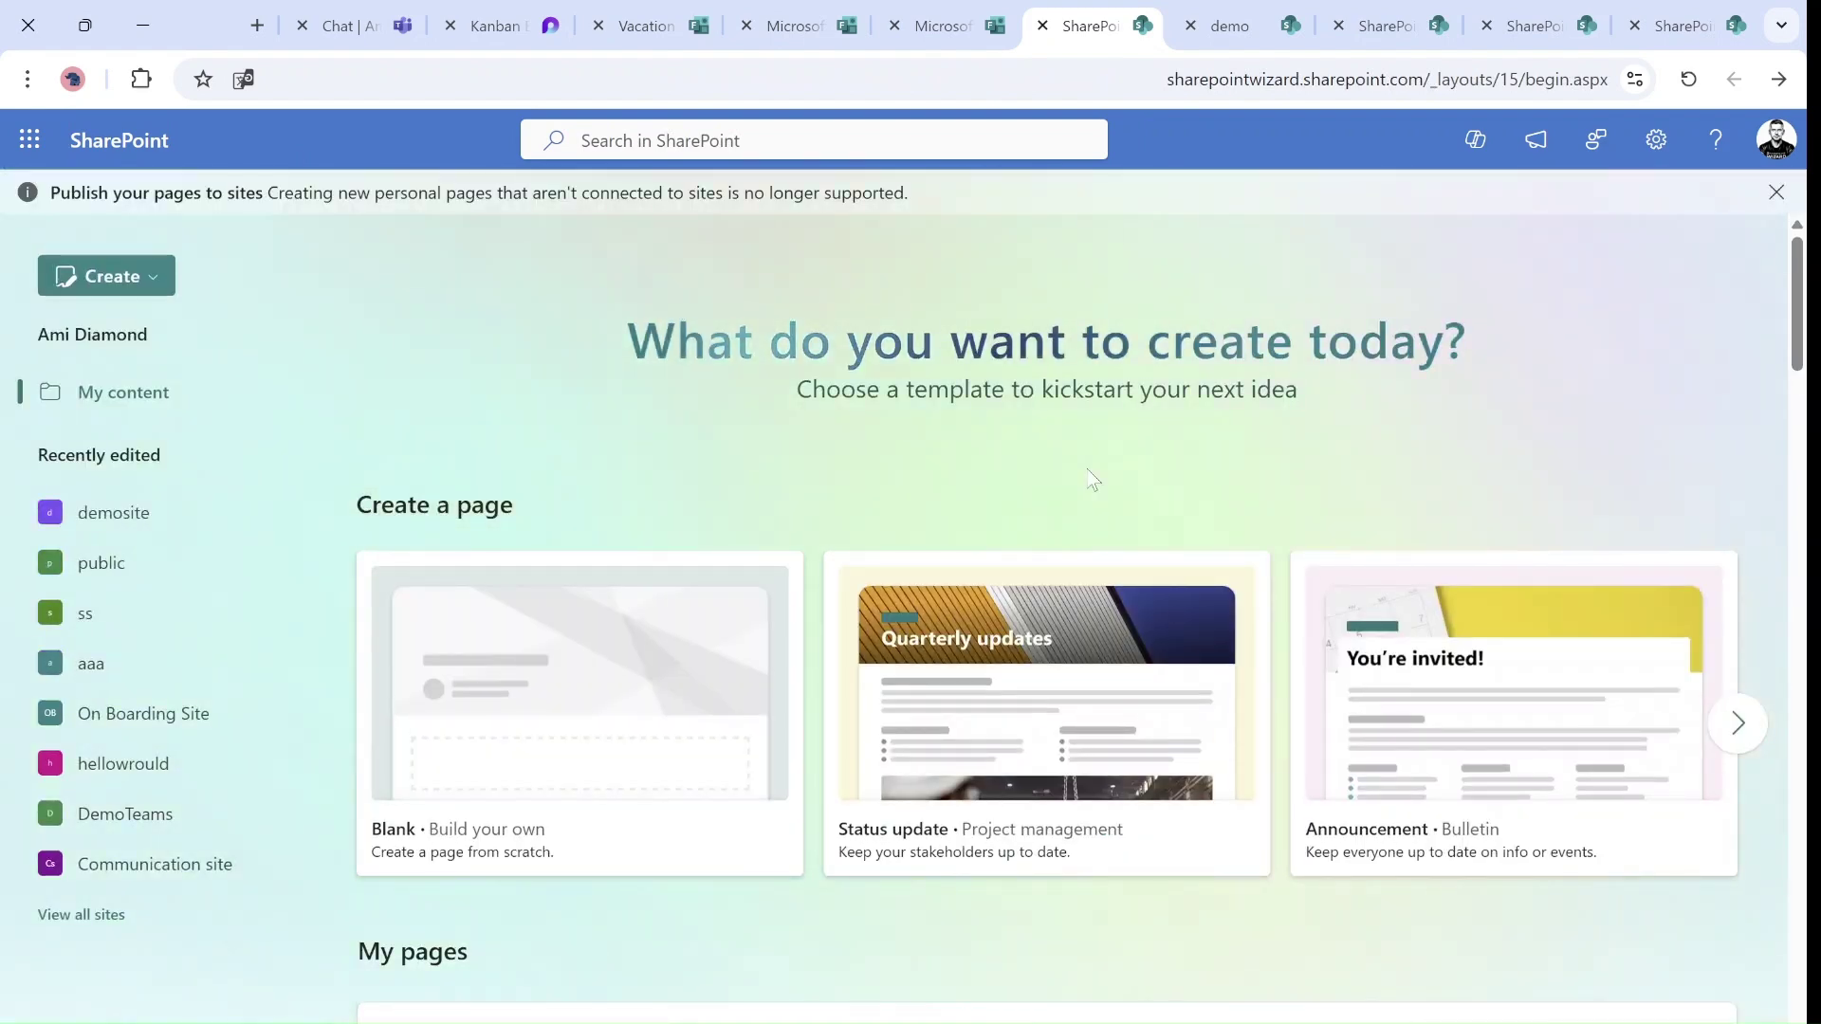
scroll(1808, 403, down, 6)
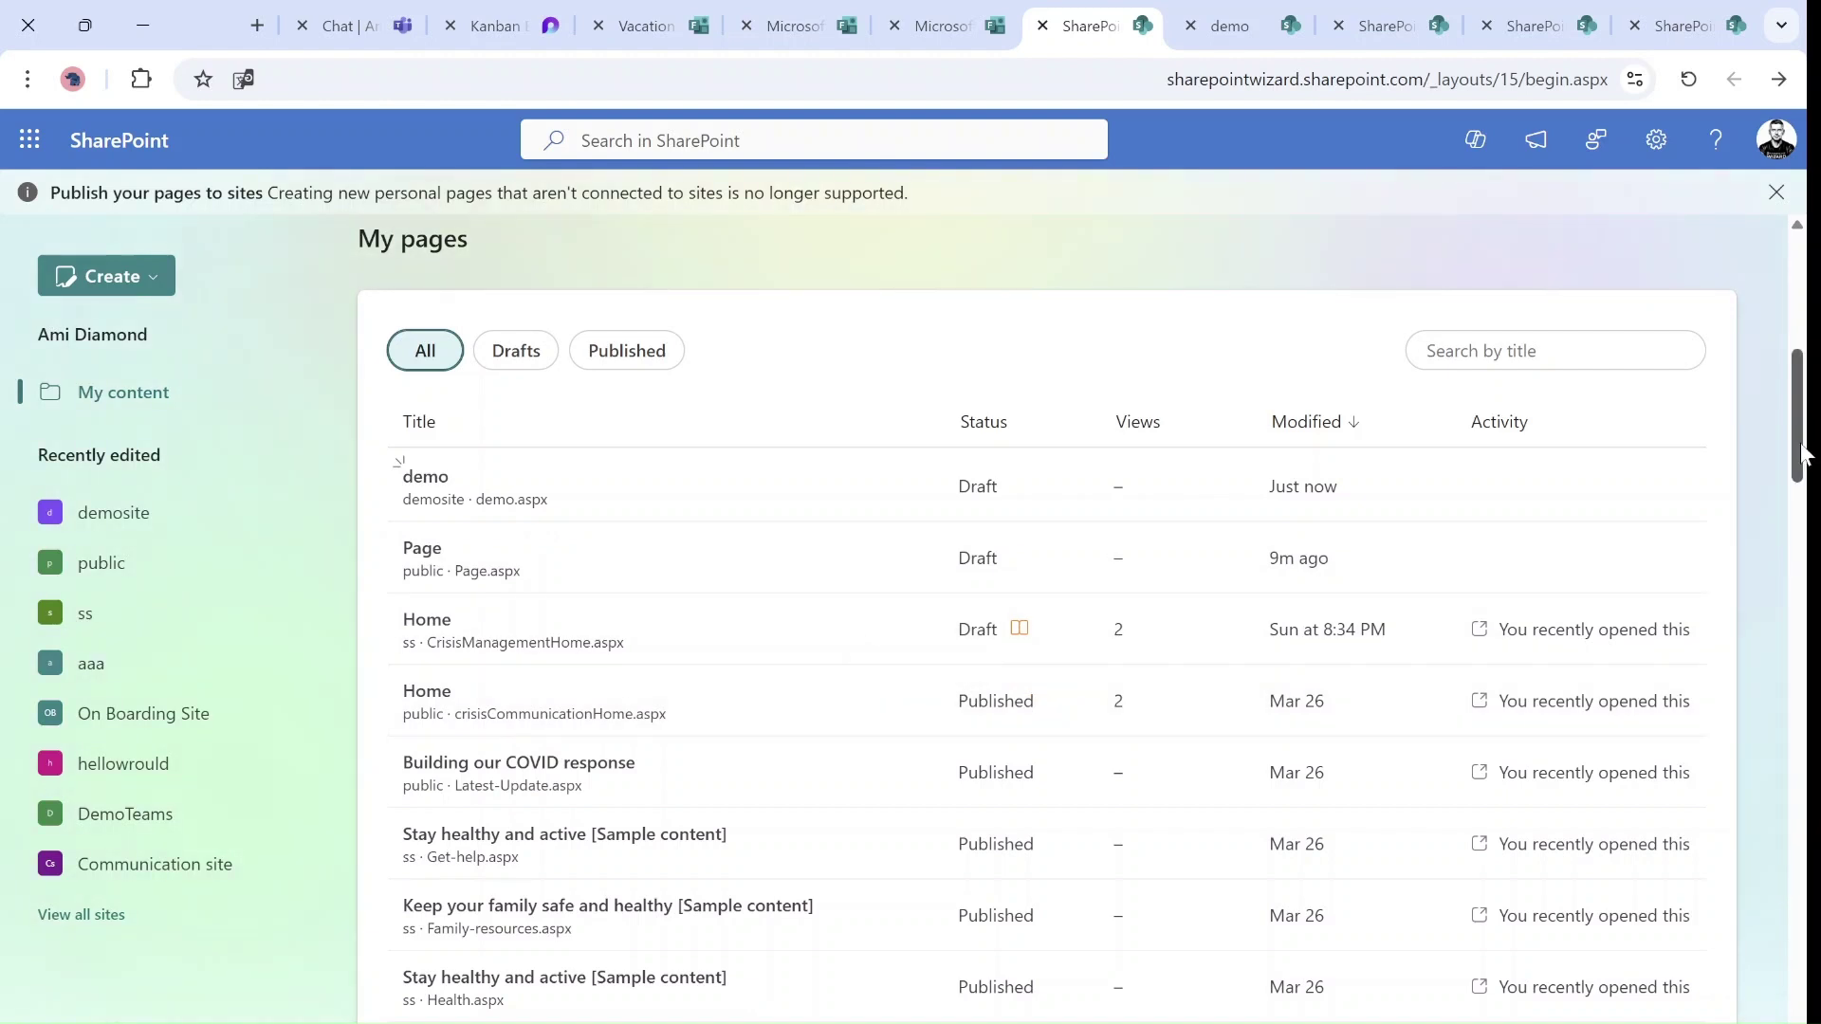
drag(1802, 453, 1805, 392)
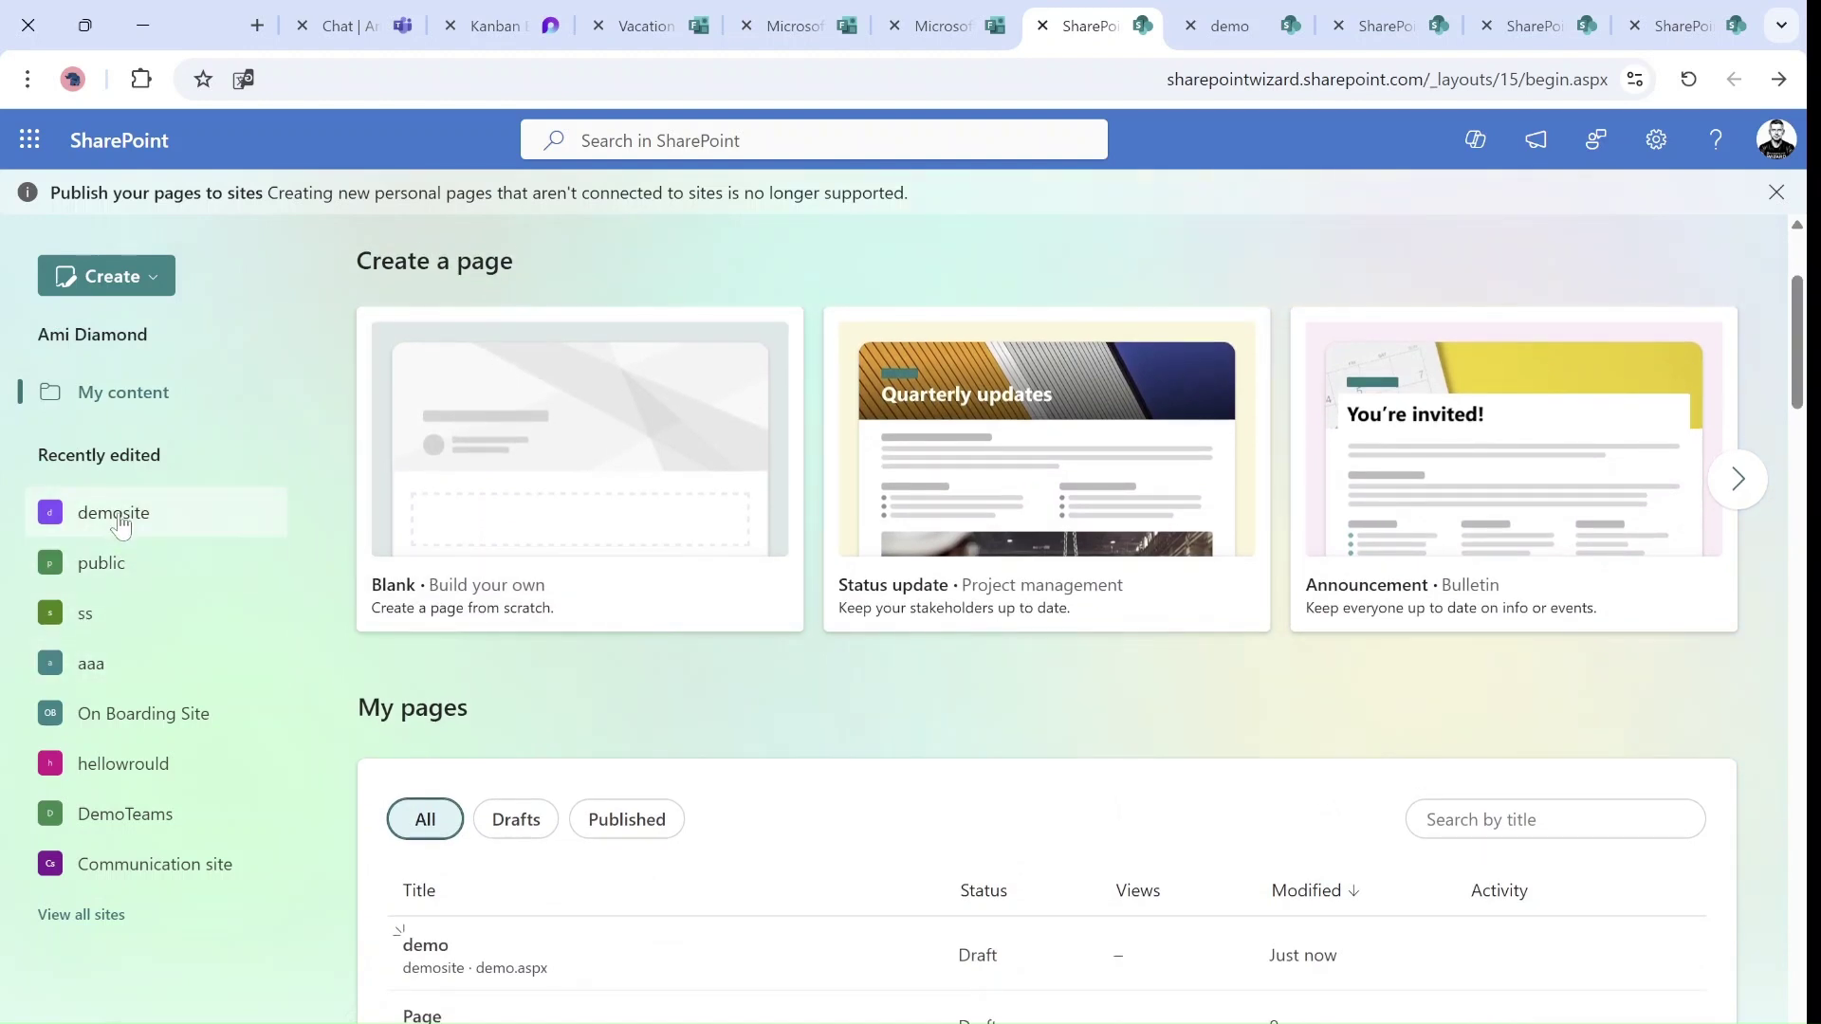
Open demosite's view and search its pages by title for 'dep', then clear the search
click(115, 513)
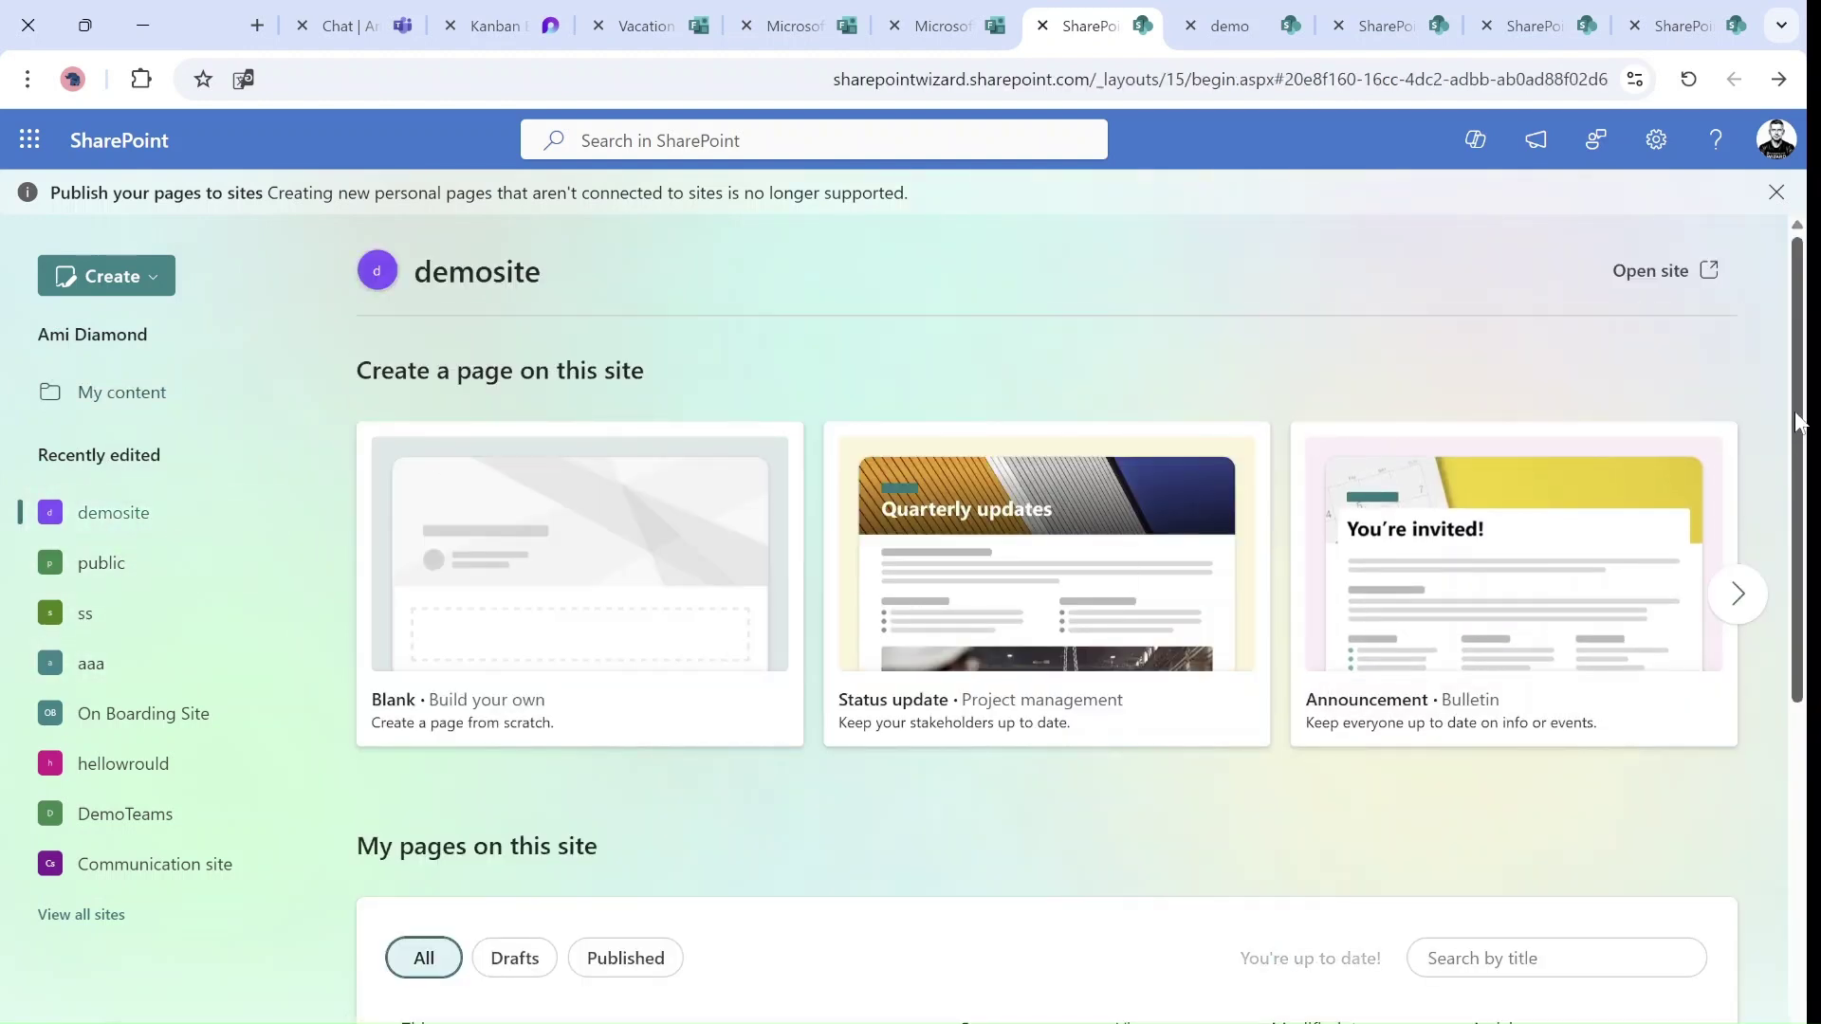
drag(1799, 420, 1799, 695)
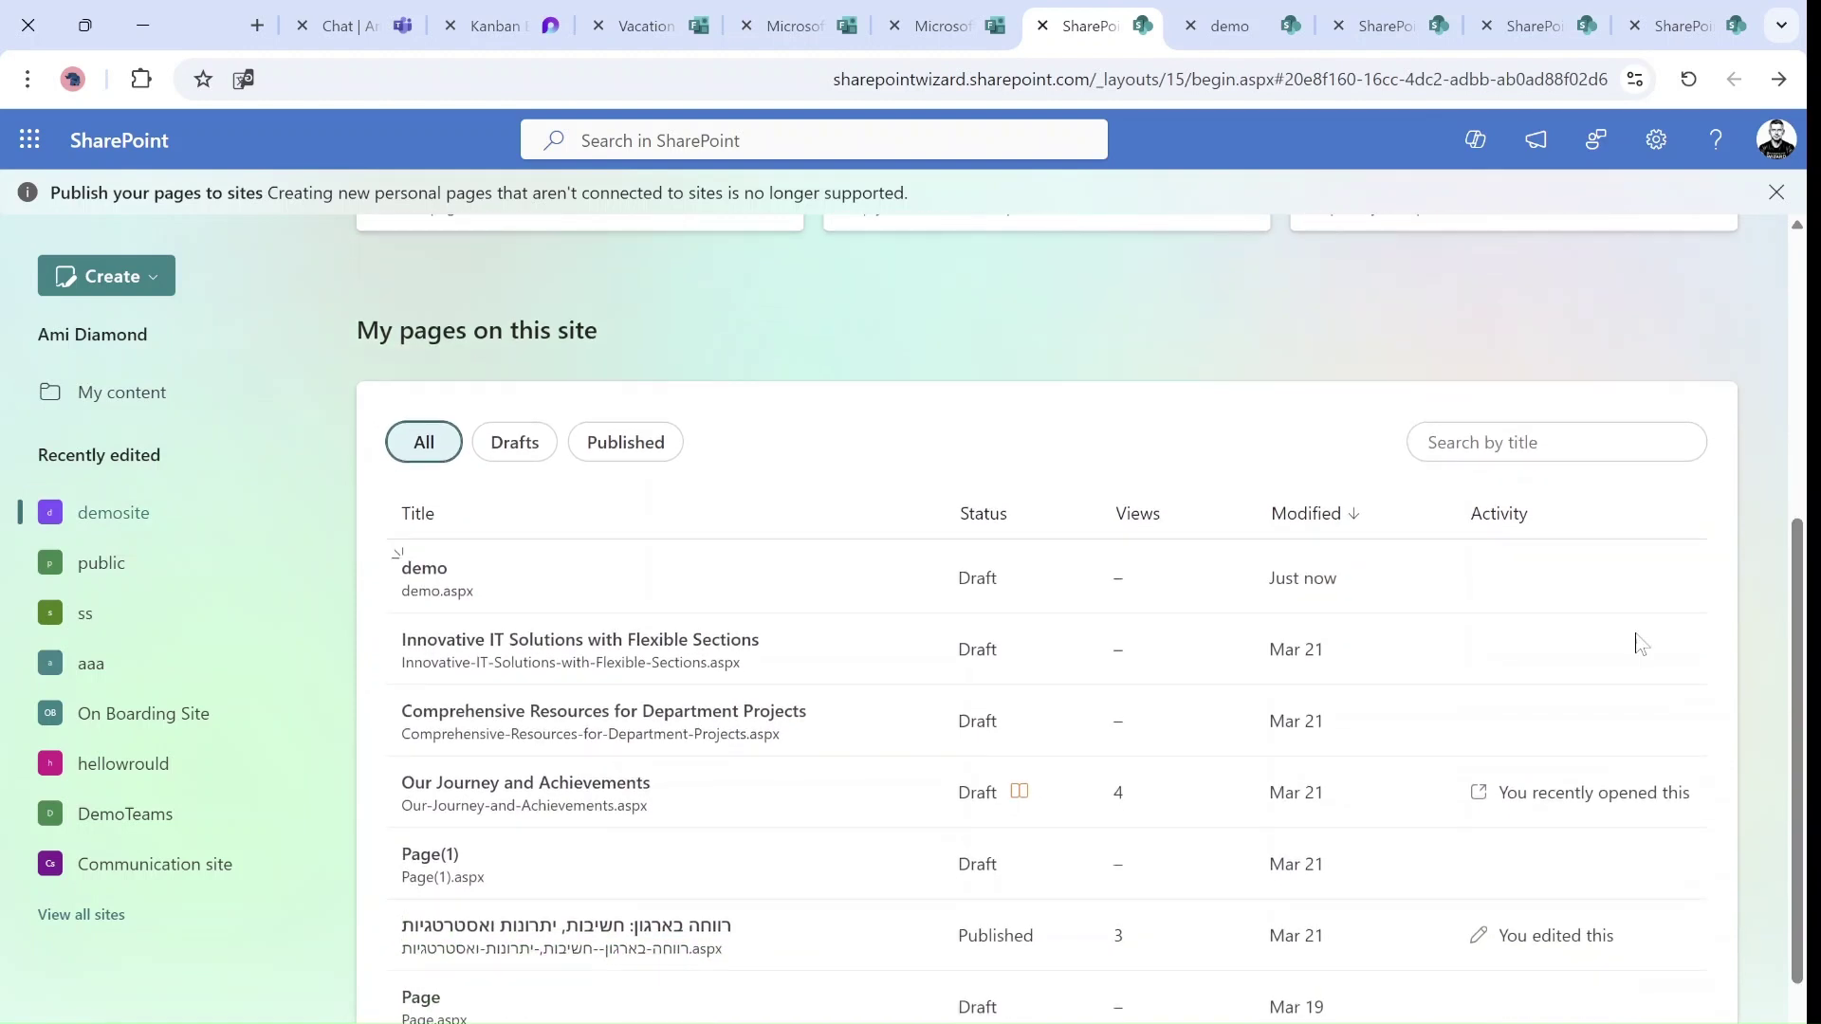
click(1432, 442)
text(de)
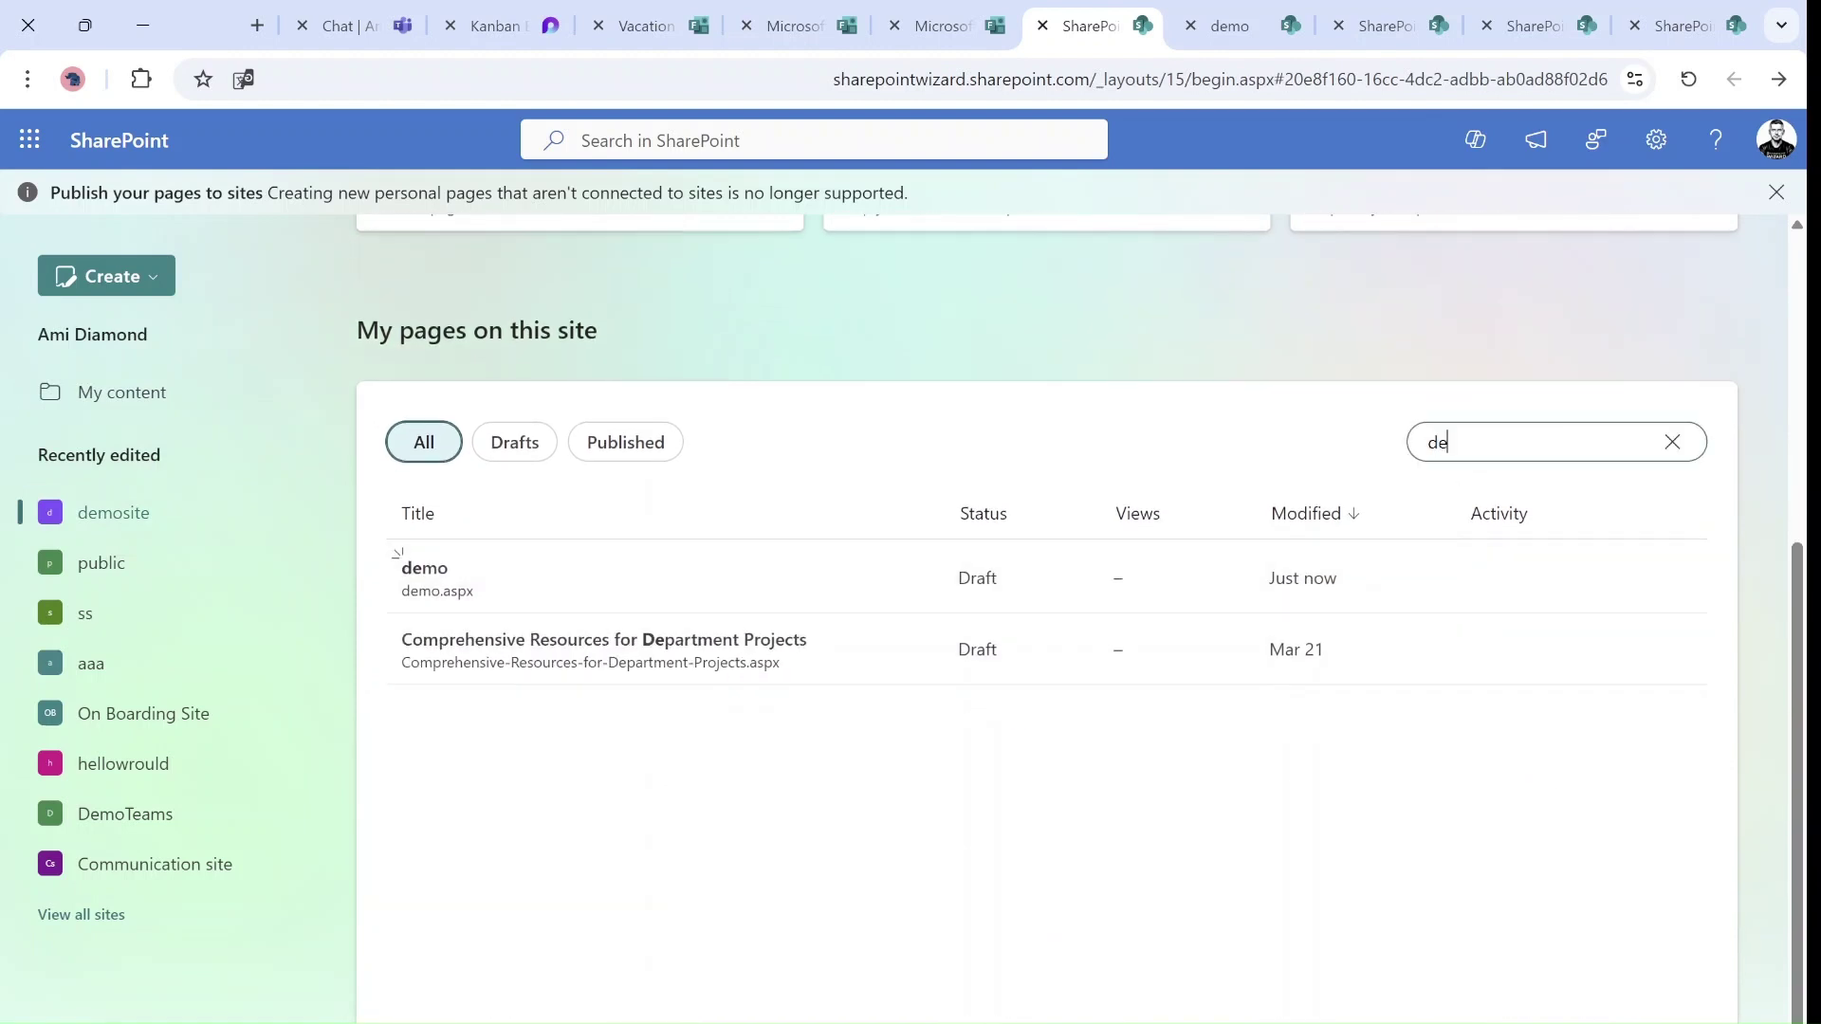
text(p)
key(BackSpace)
key(BackSpace)
key(BackSpace)
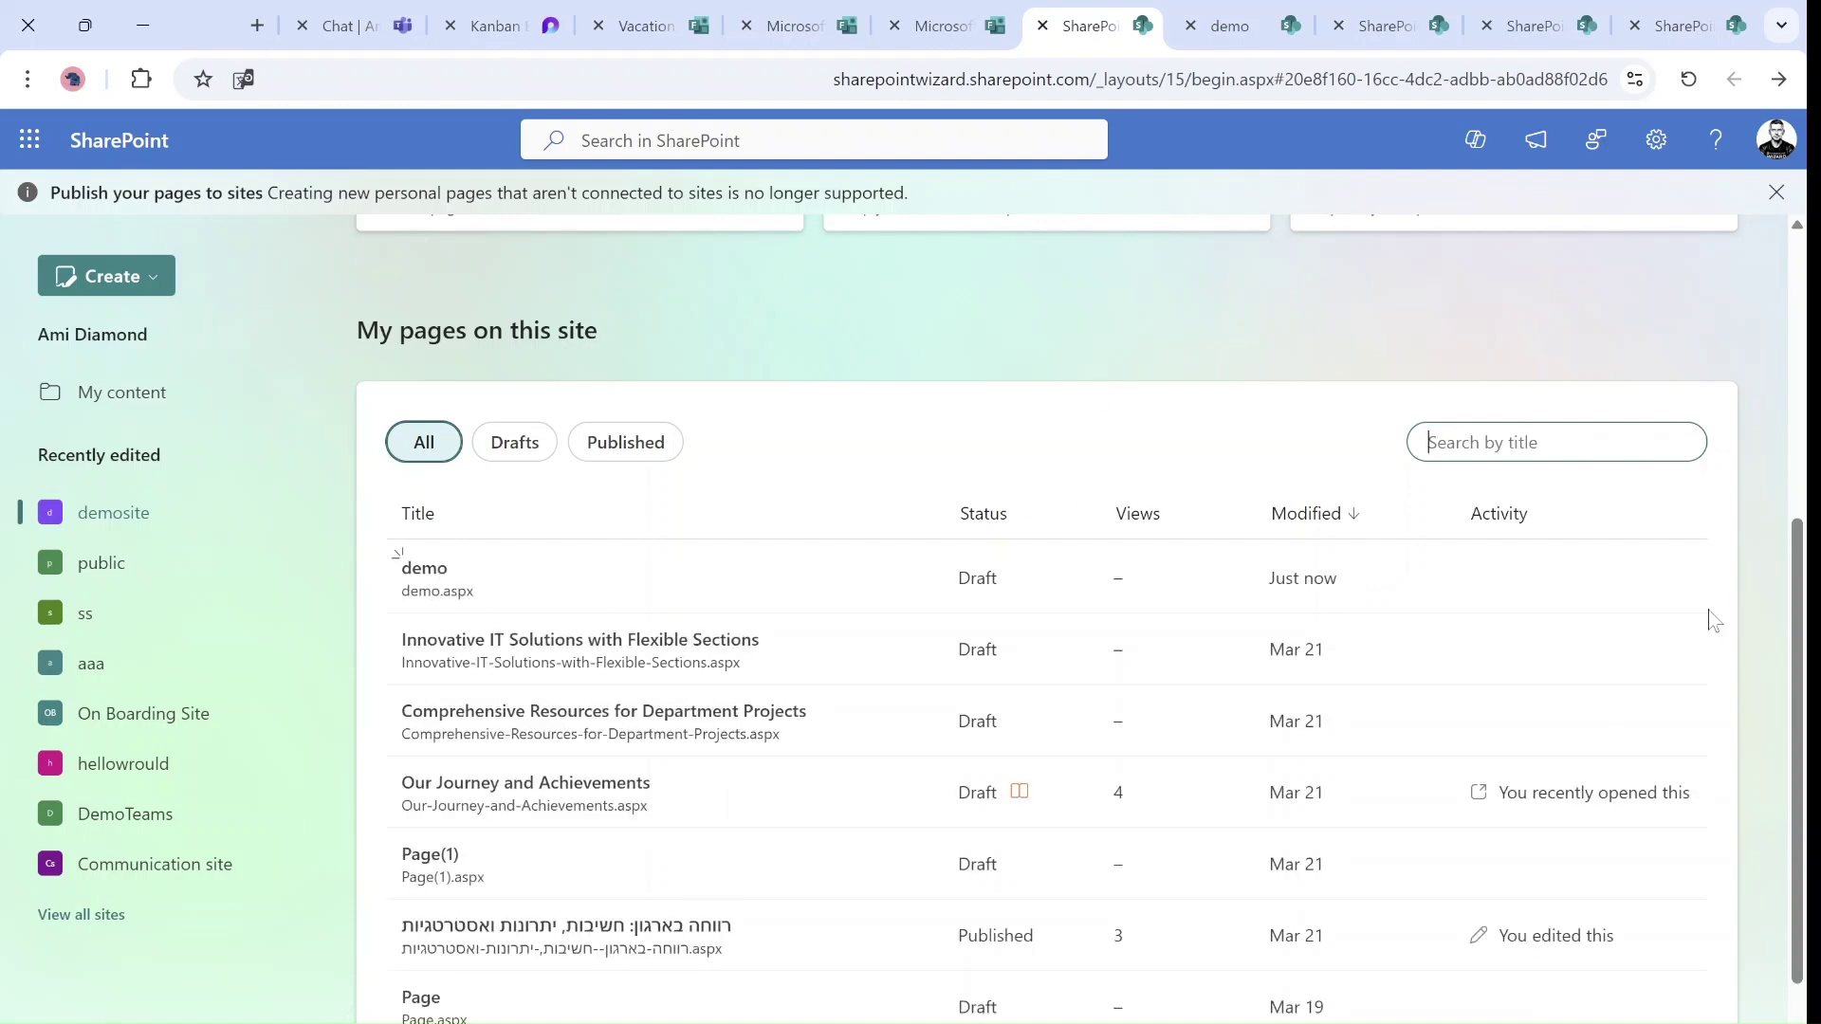
drag(1796, 654, 1795, 376)
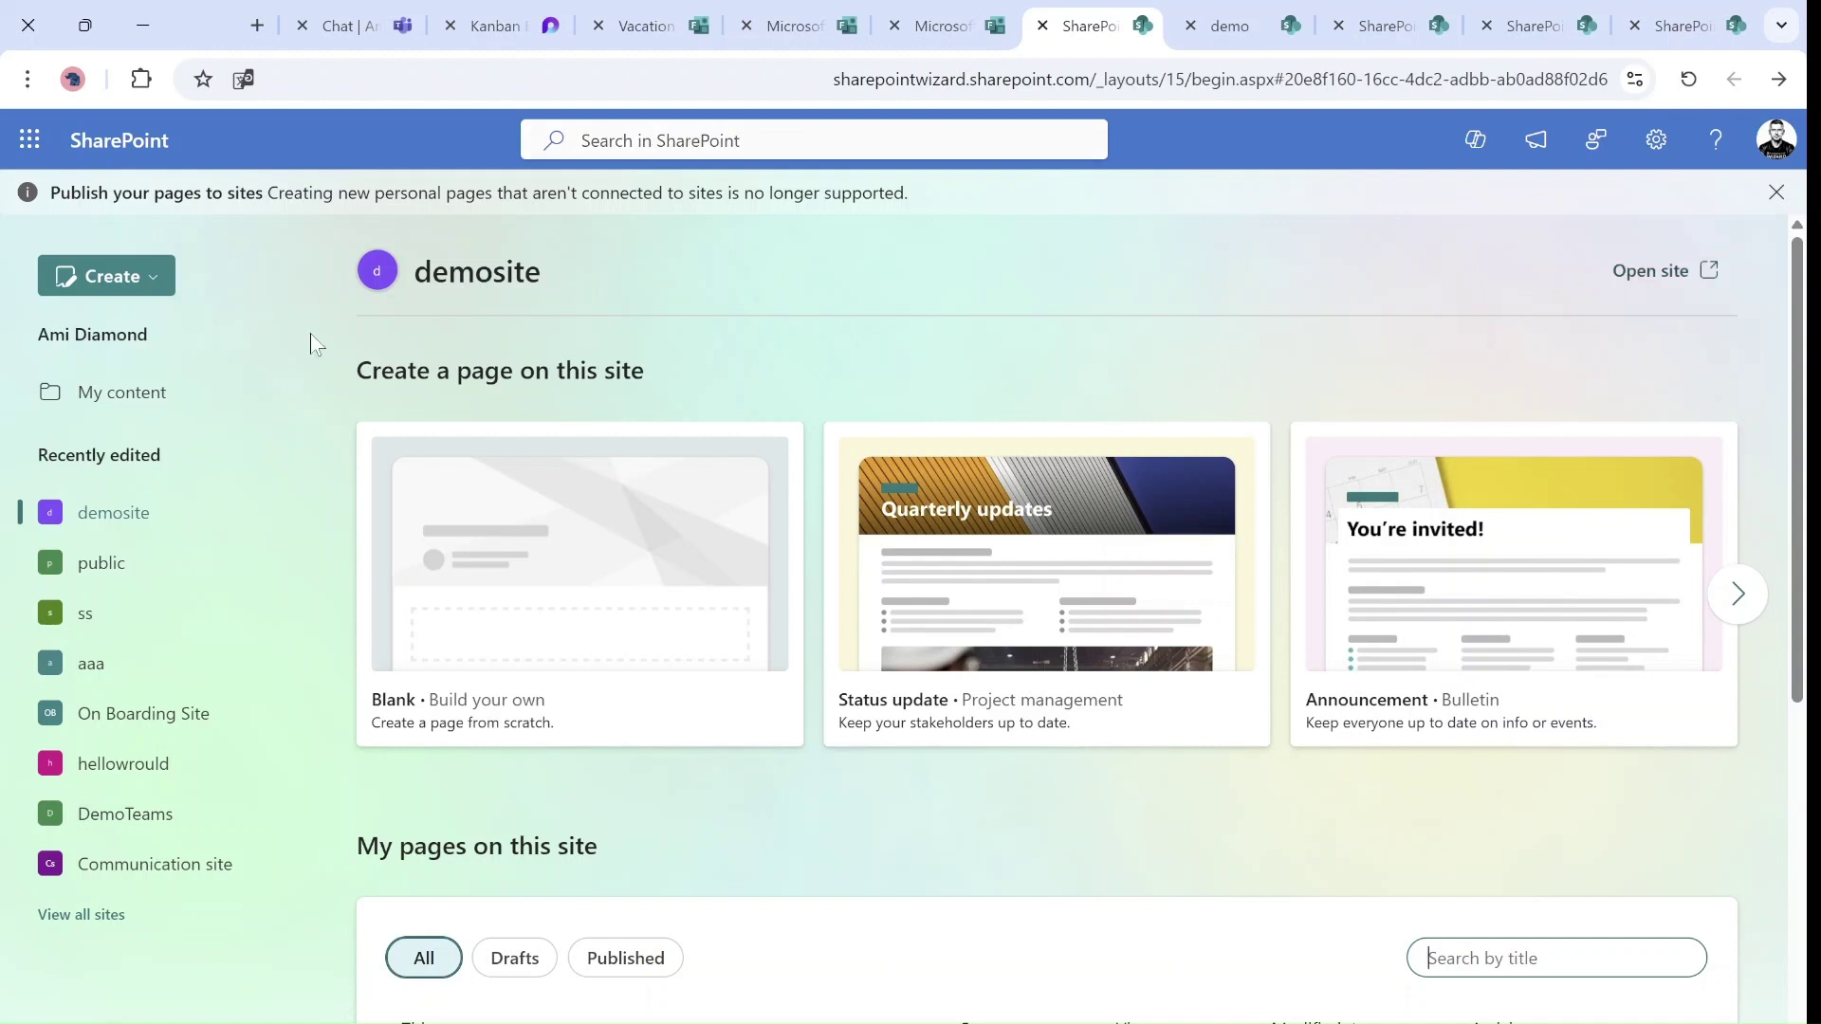
Start a new site from Create, abandon it, and go back to the SharePoint start page
click(147, 277)
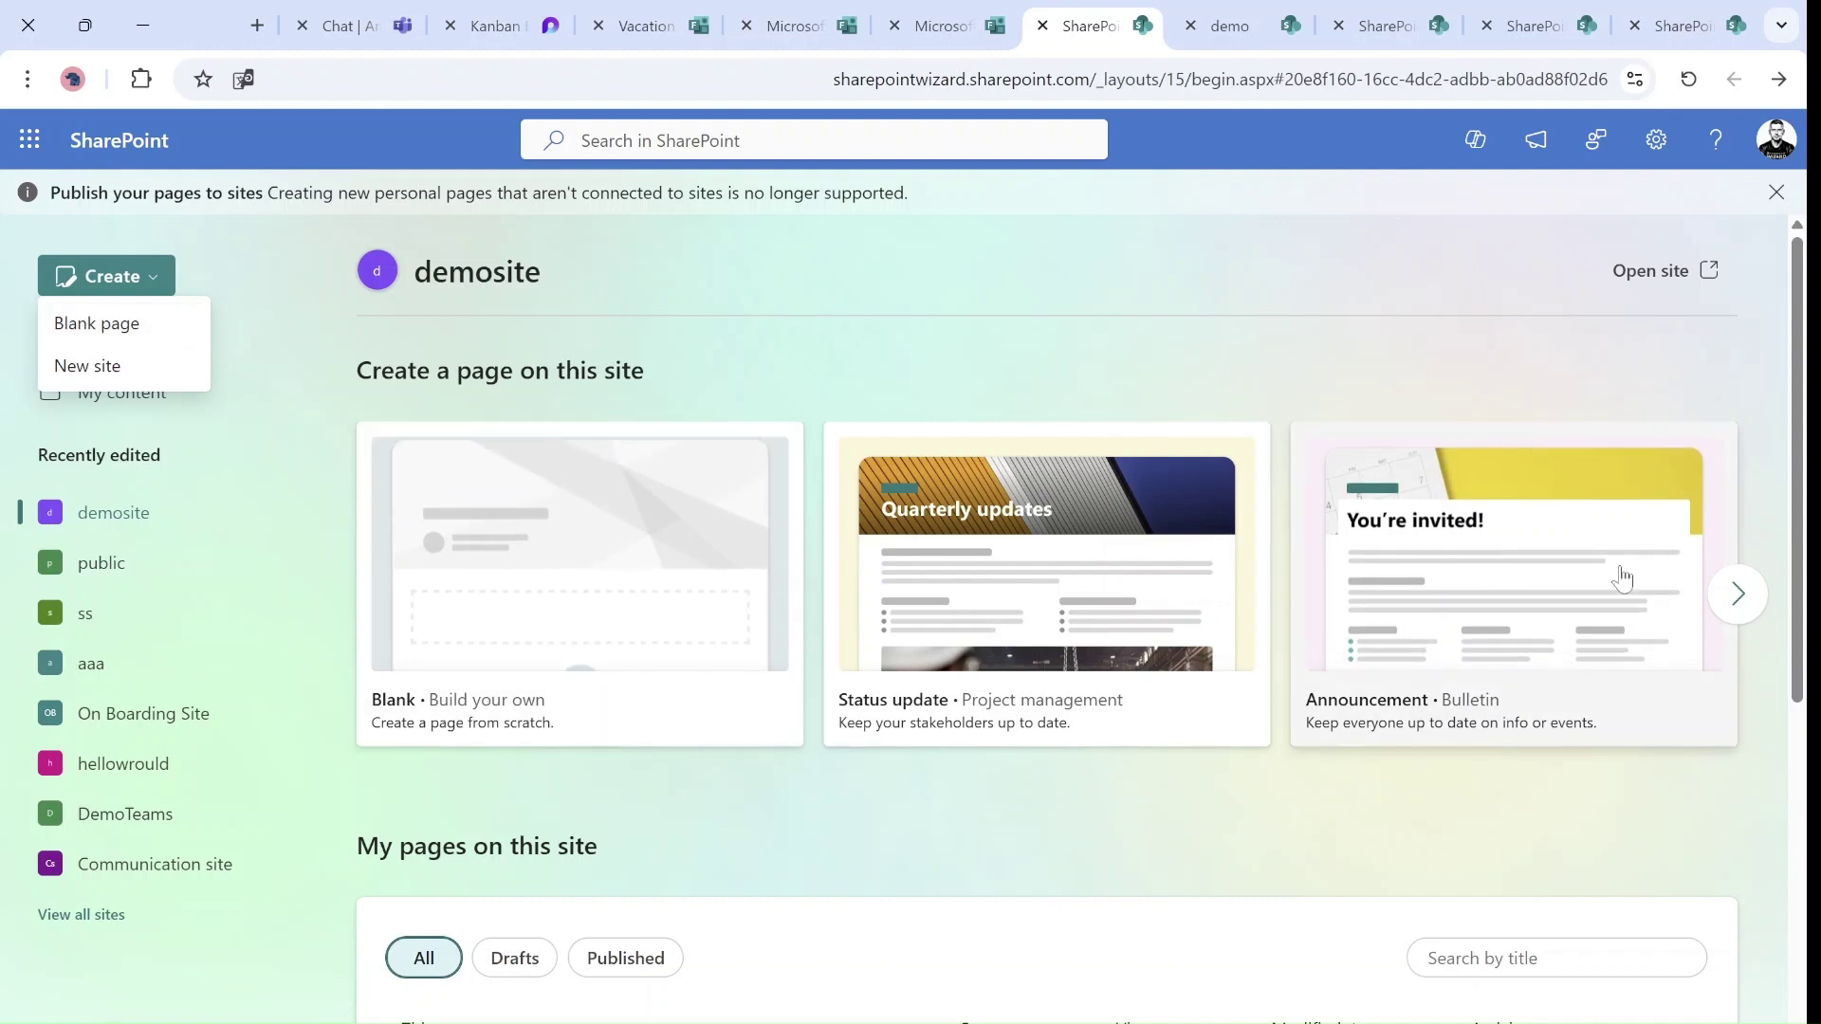
click(91, 368)
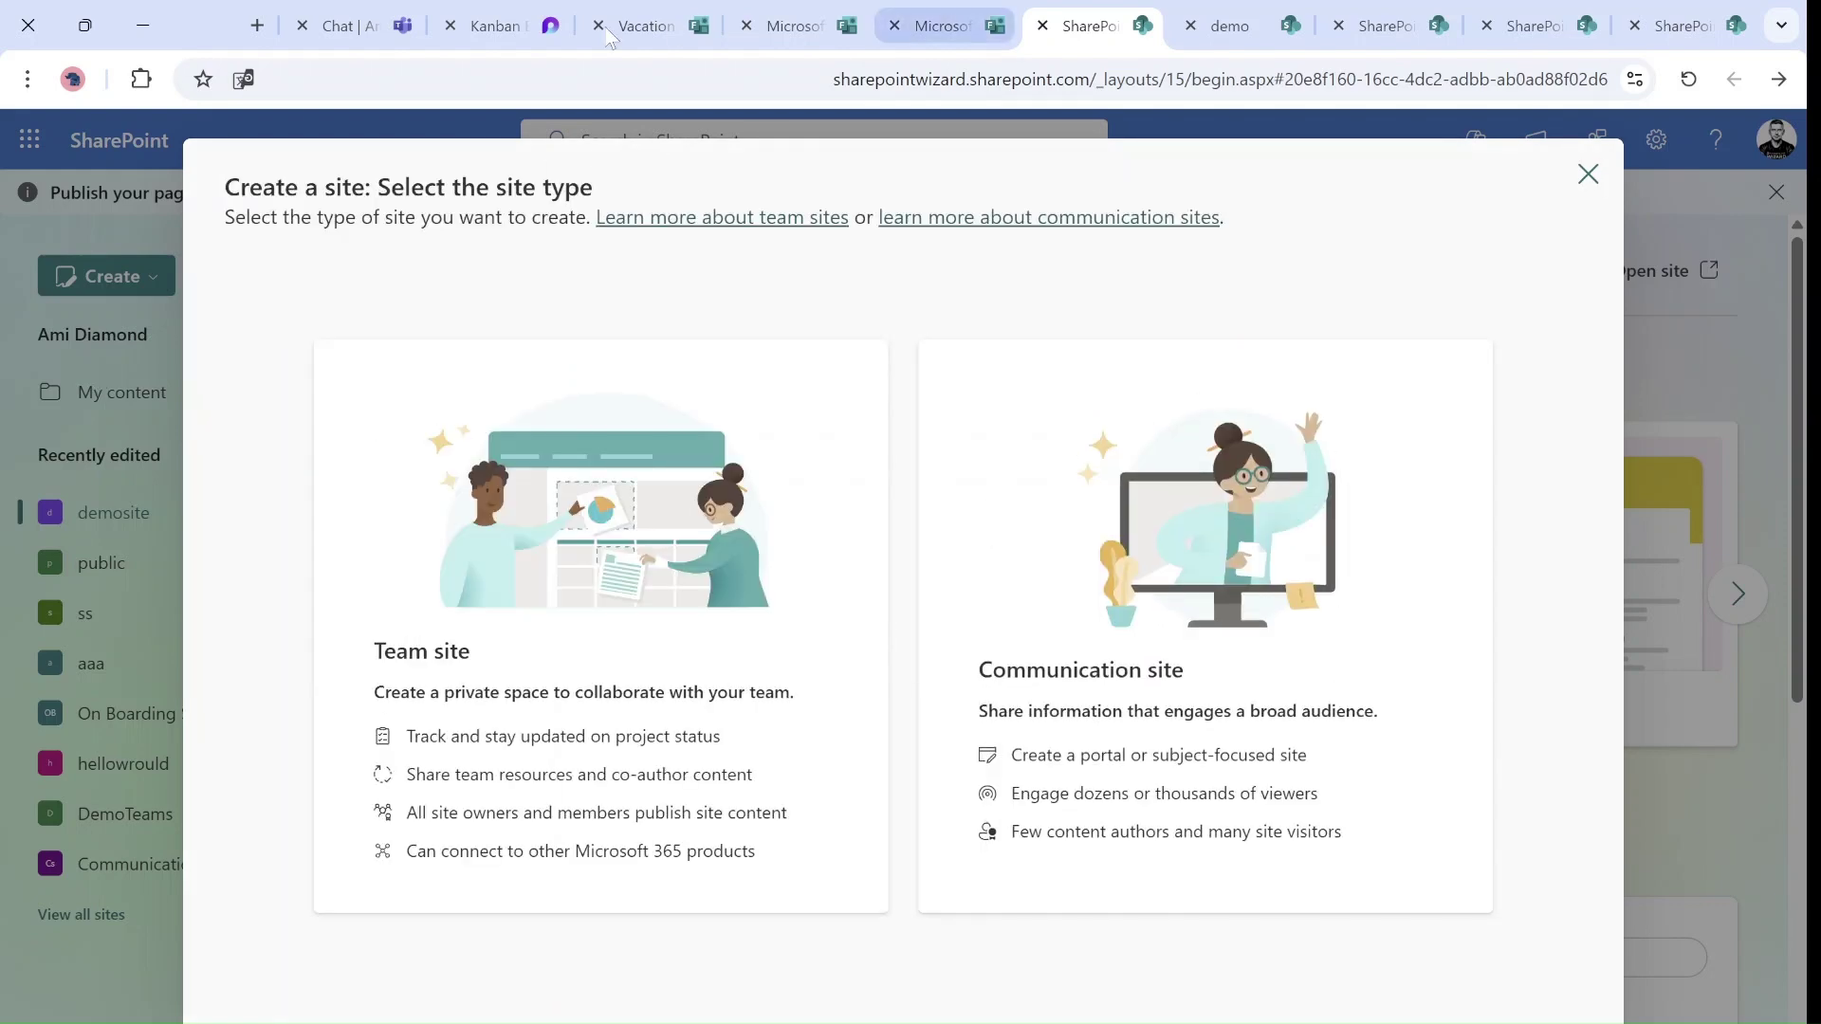
click(1589, 176)
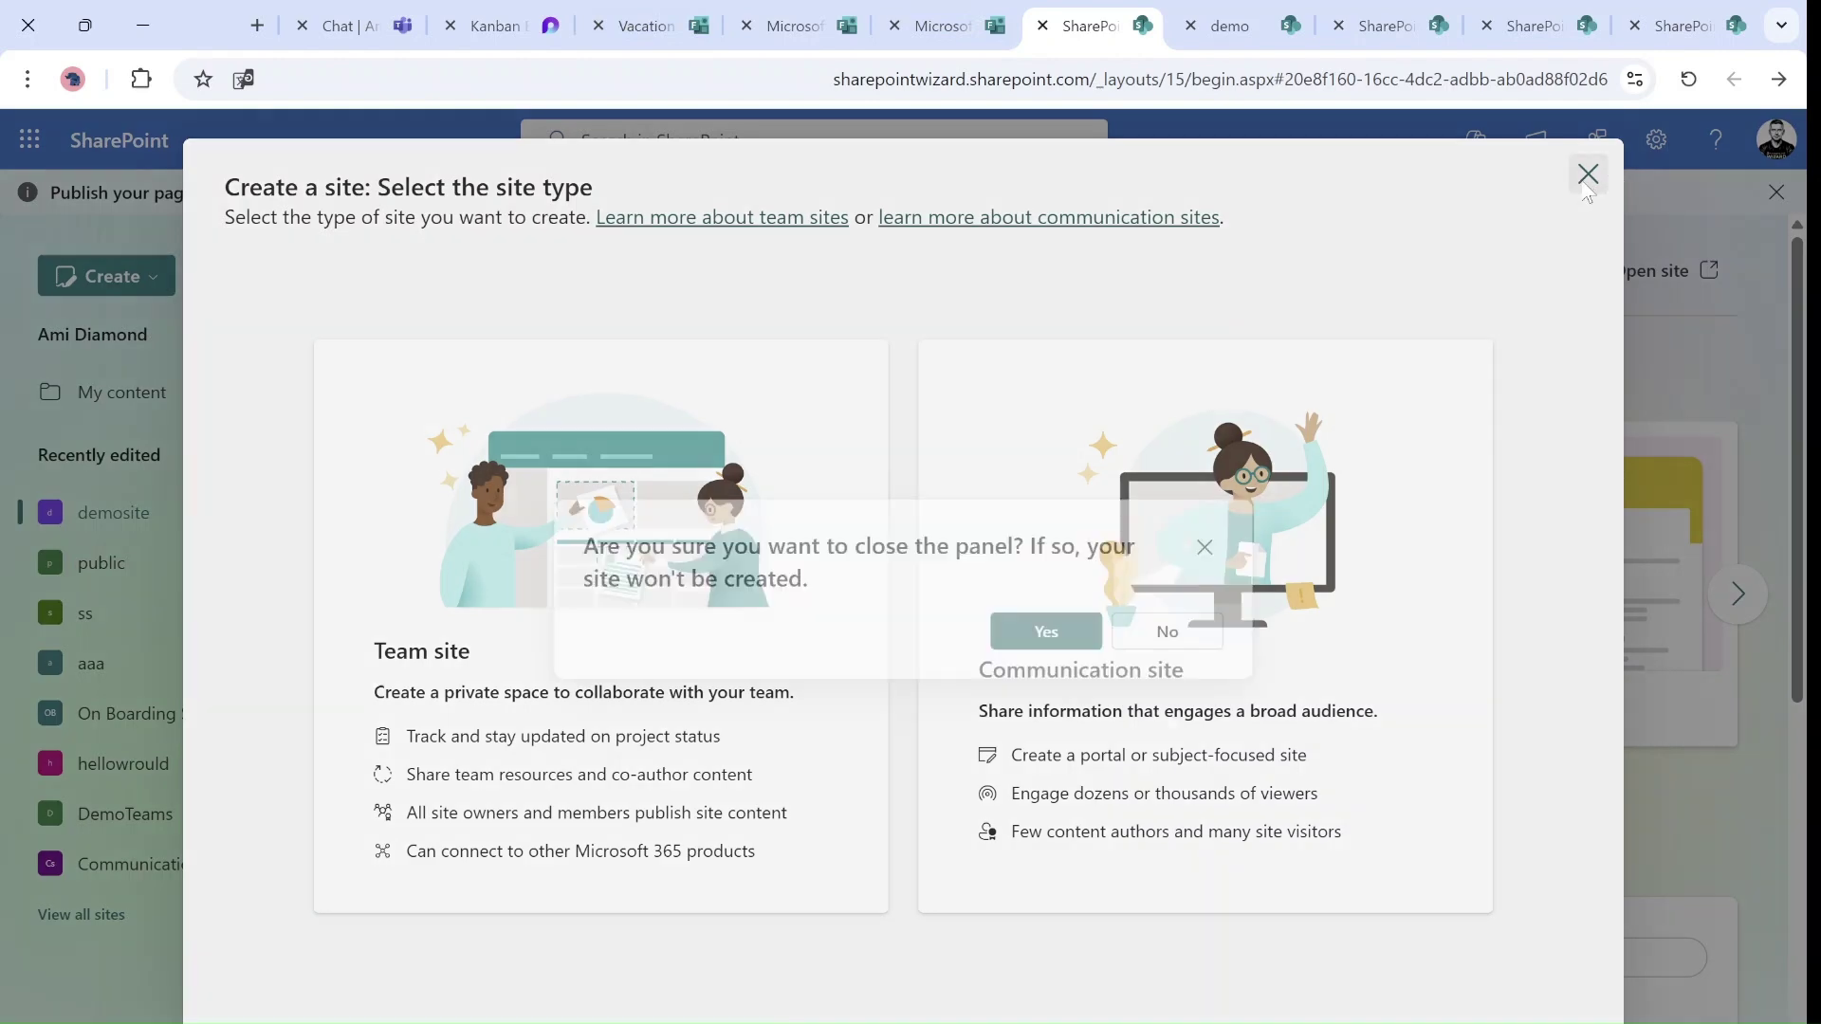
click(1062, 630)
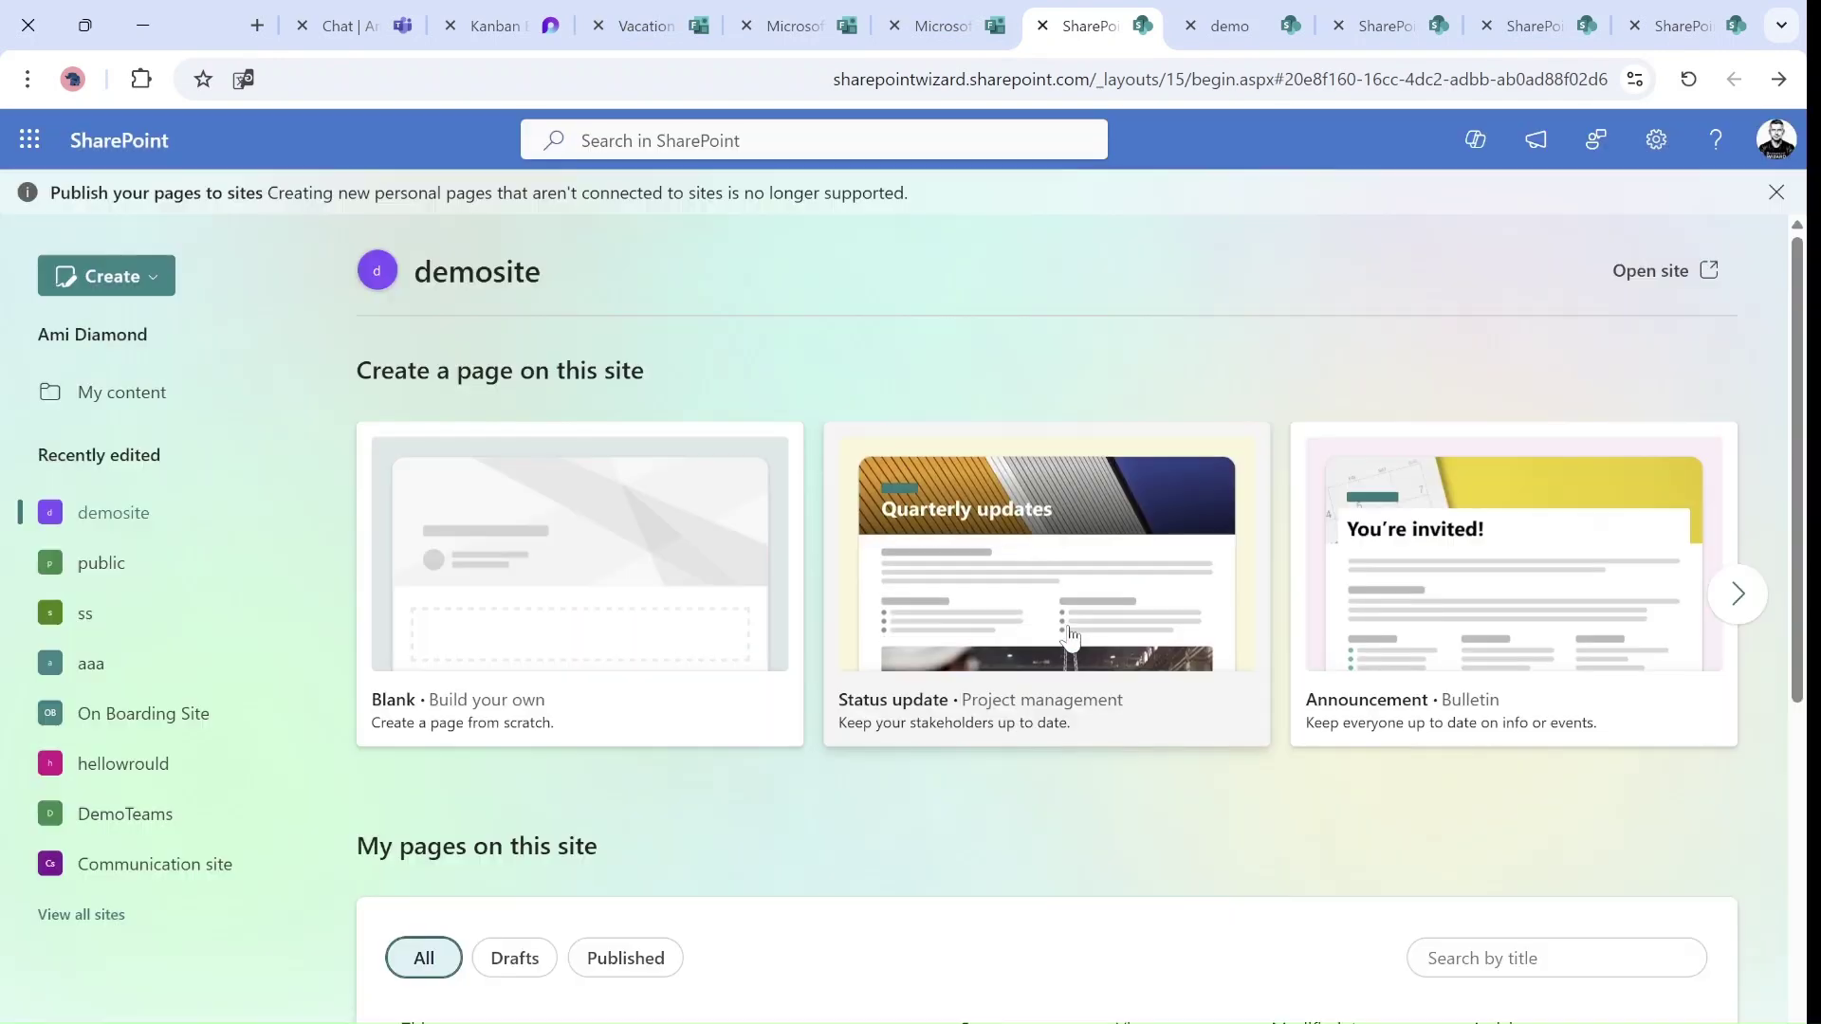
click(111, 154)
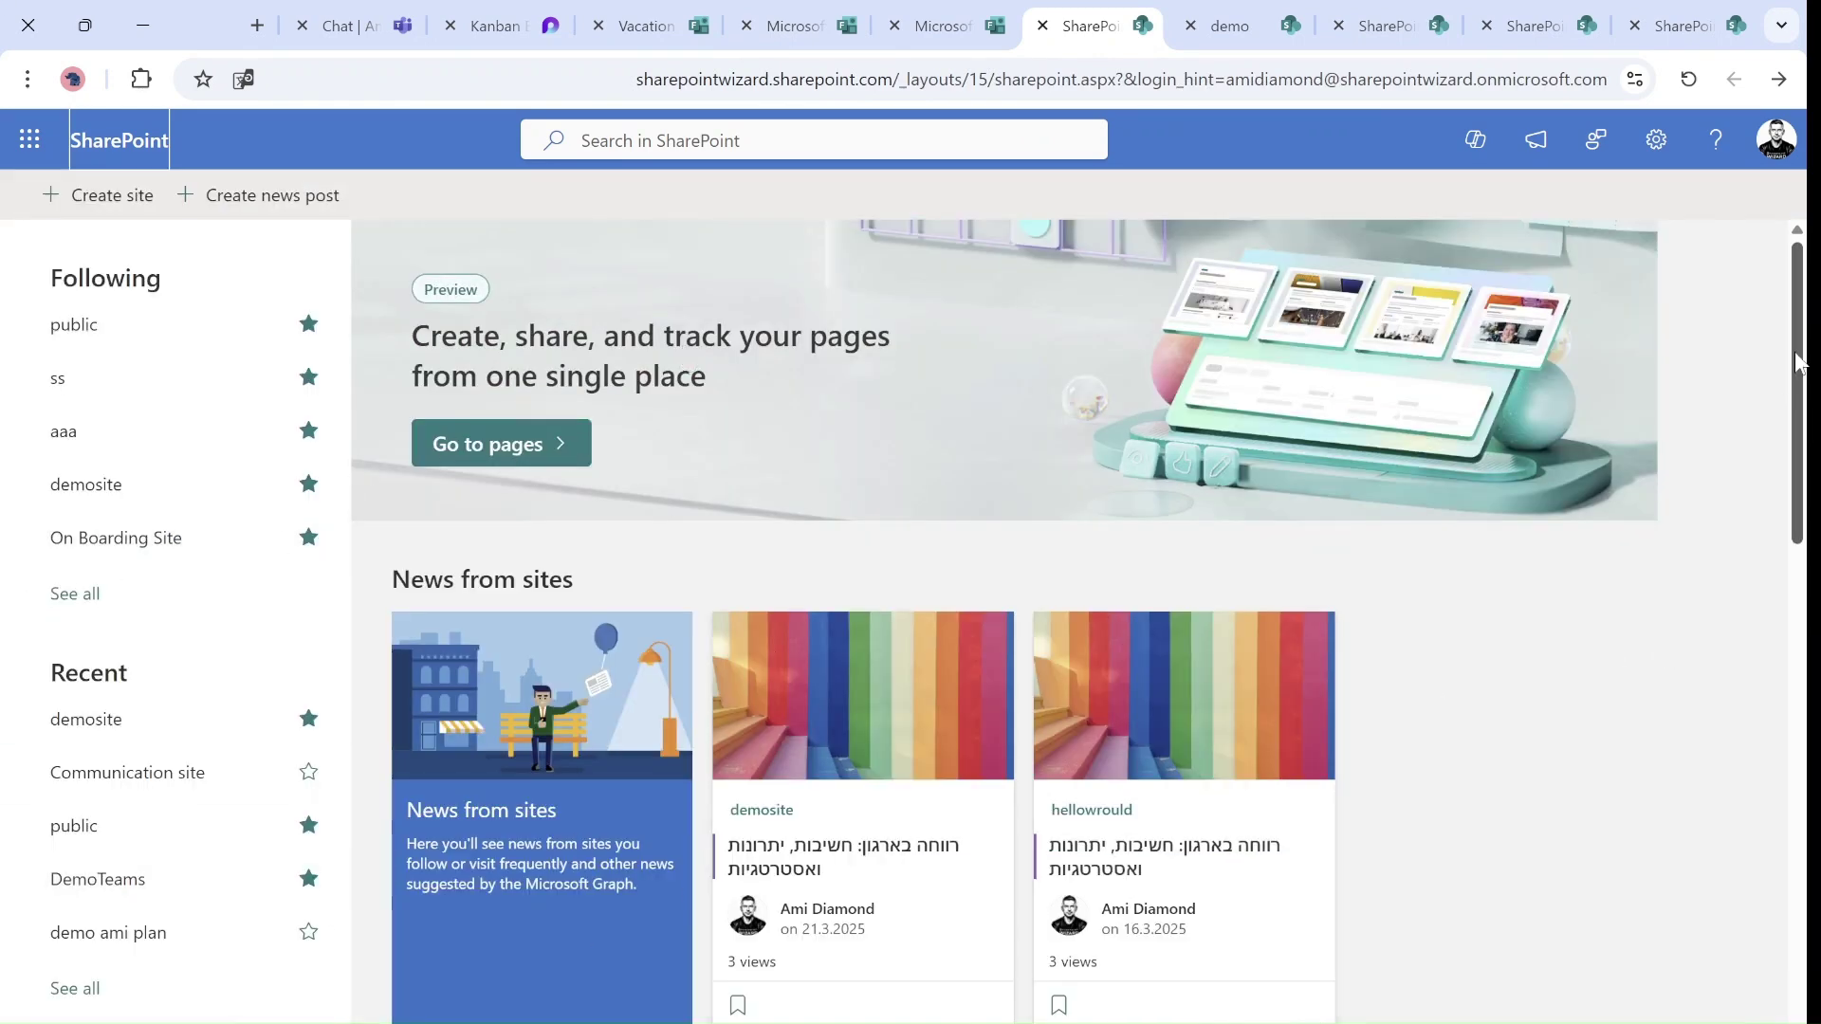
Reopen the pages start page and dismiss the Create choices without picking one
drag(1799, 360, 1797, 180)
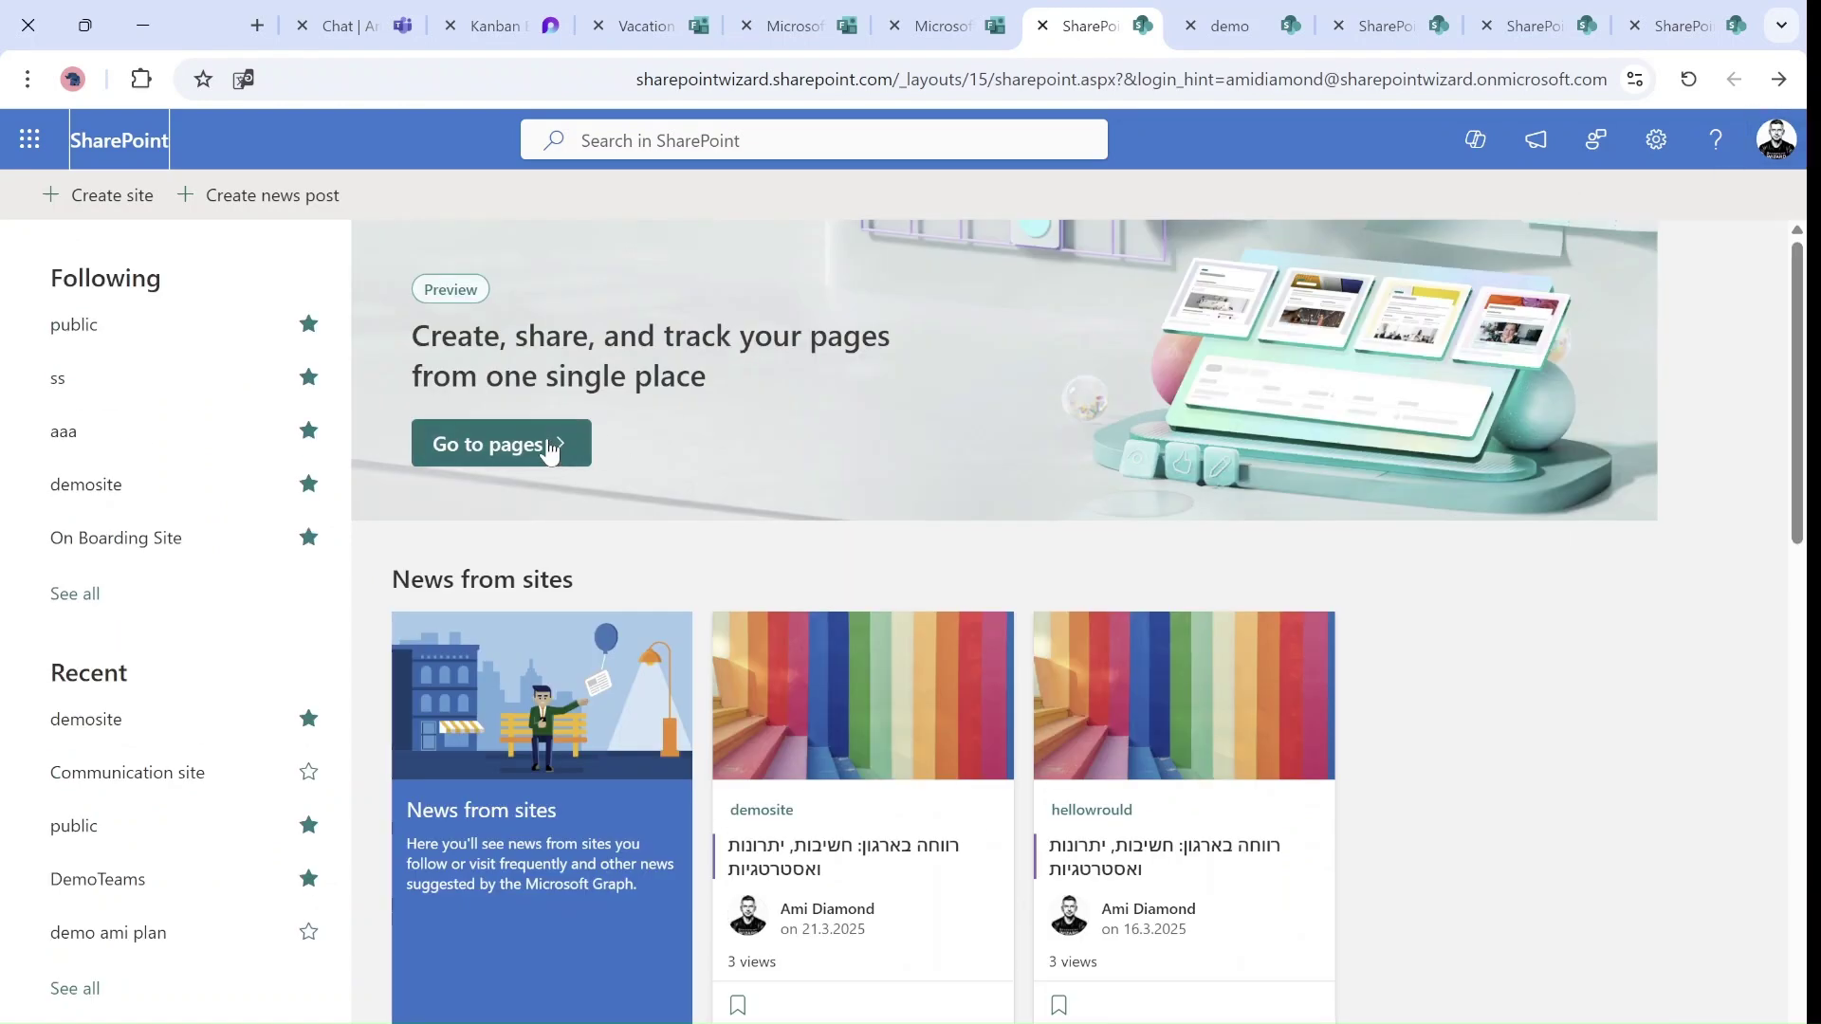
click(499, 445)
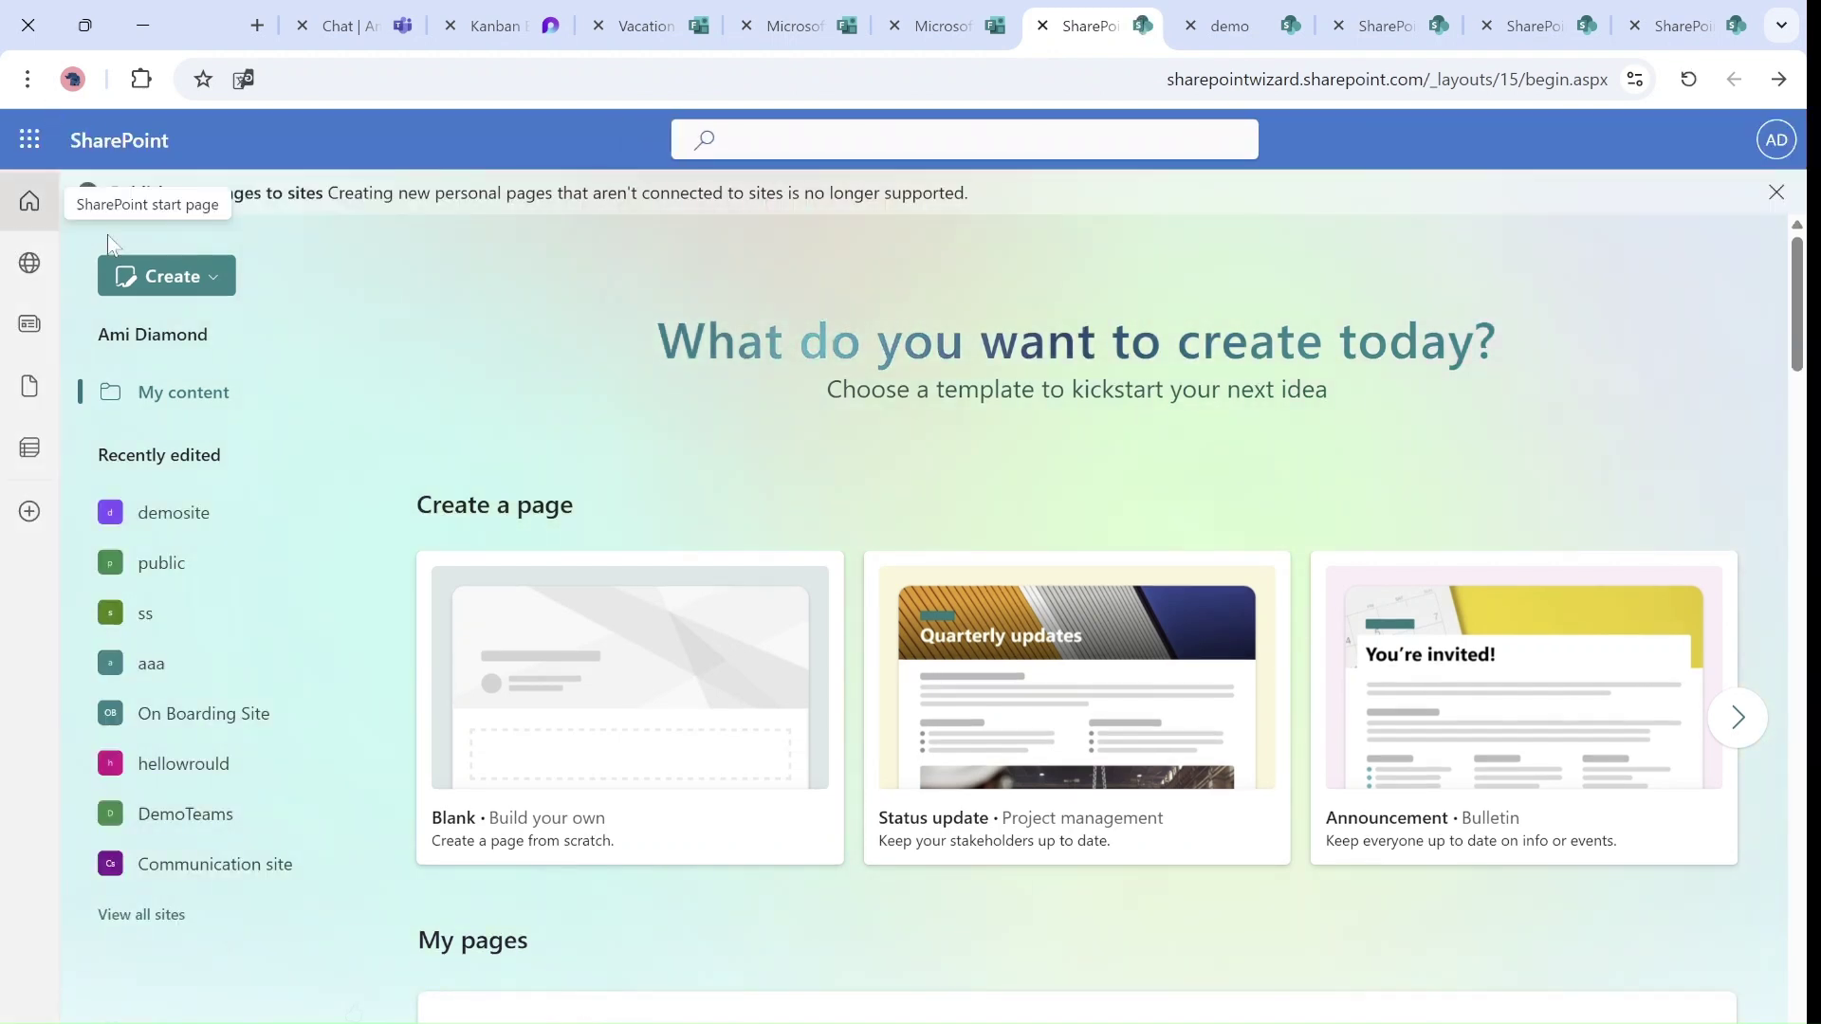
click(212, 278)
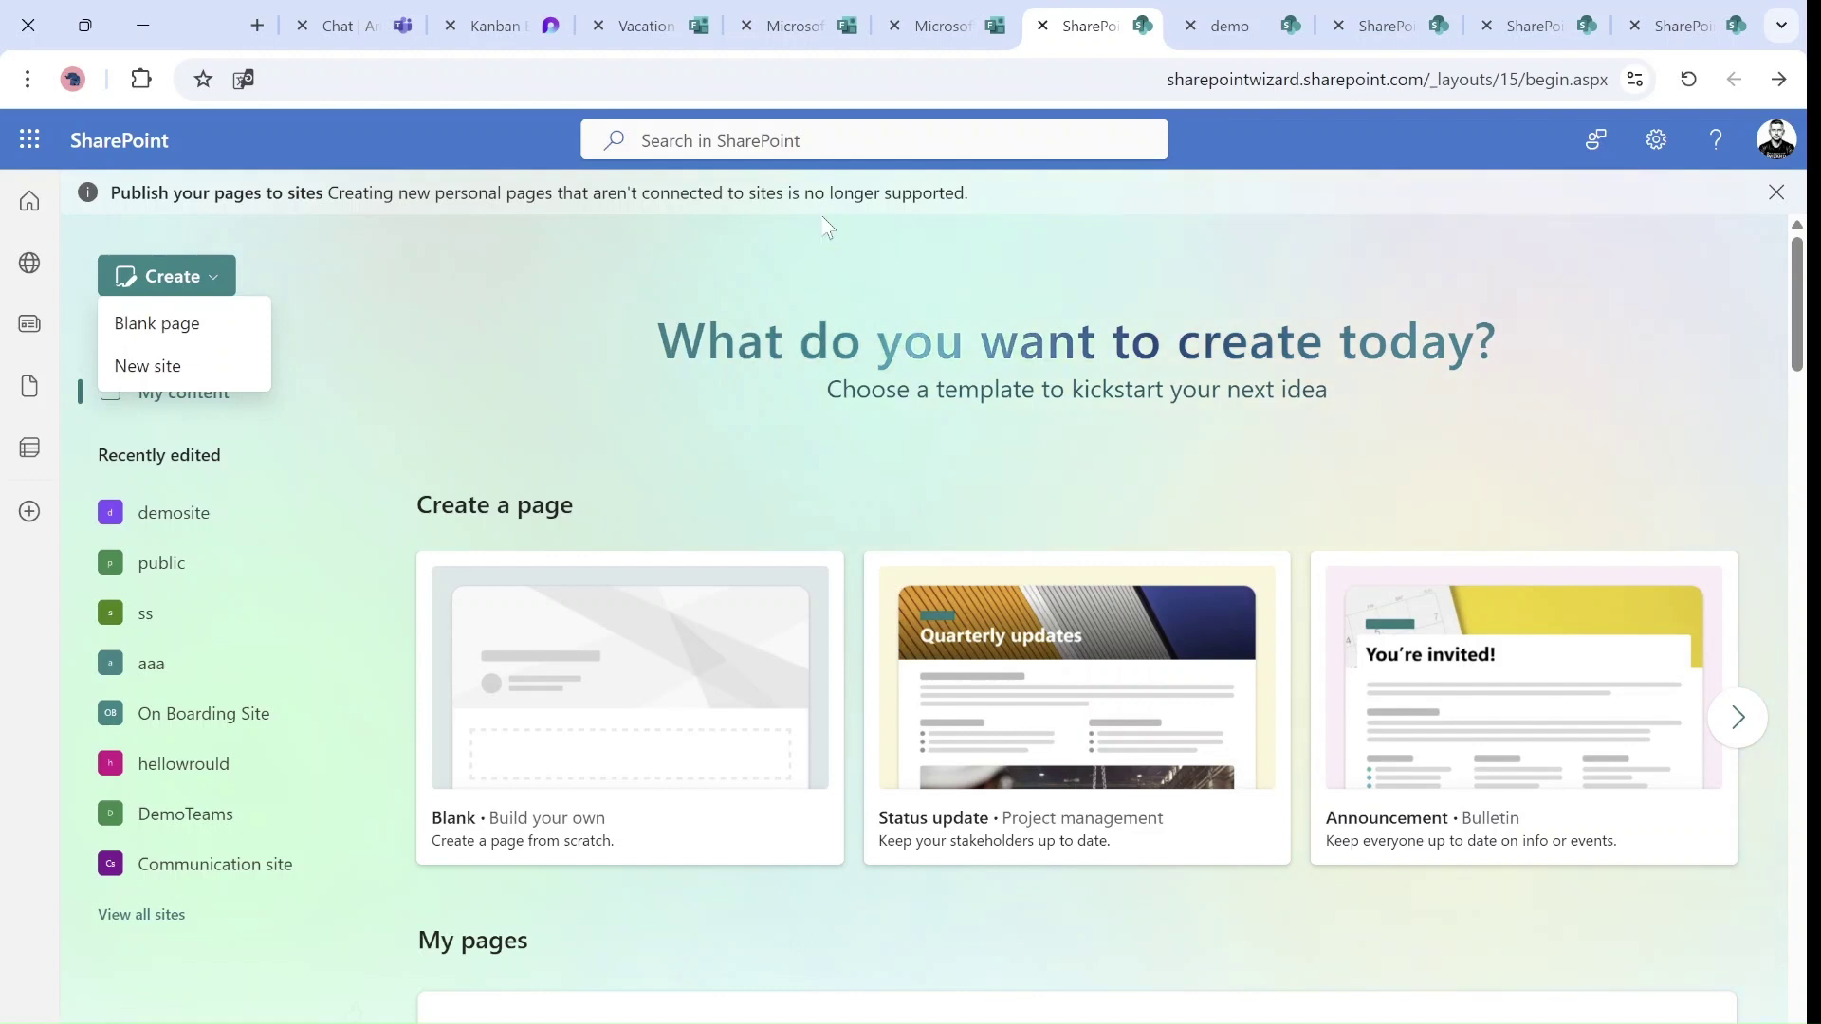
click(191, 289)
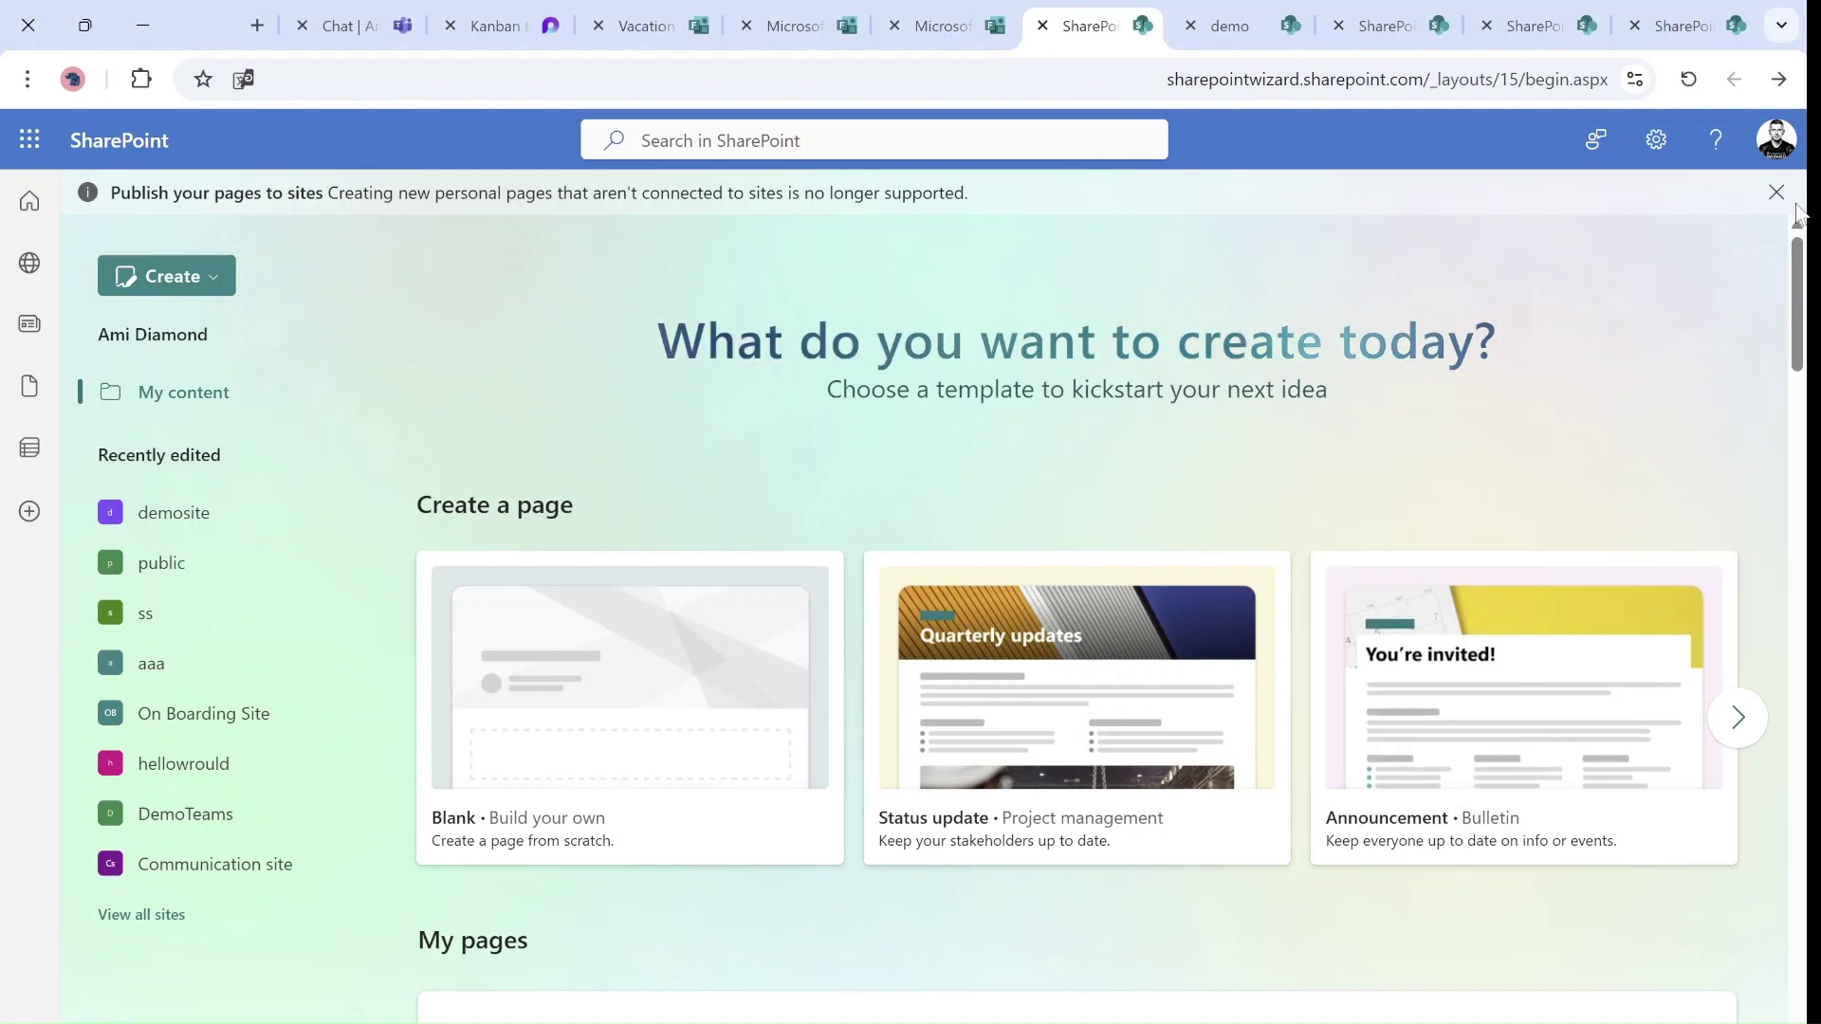
drag(1801, 275, 1799, 346)
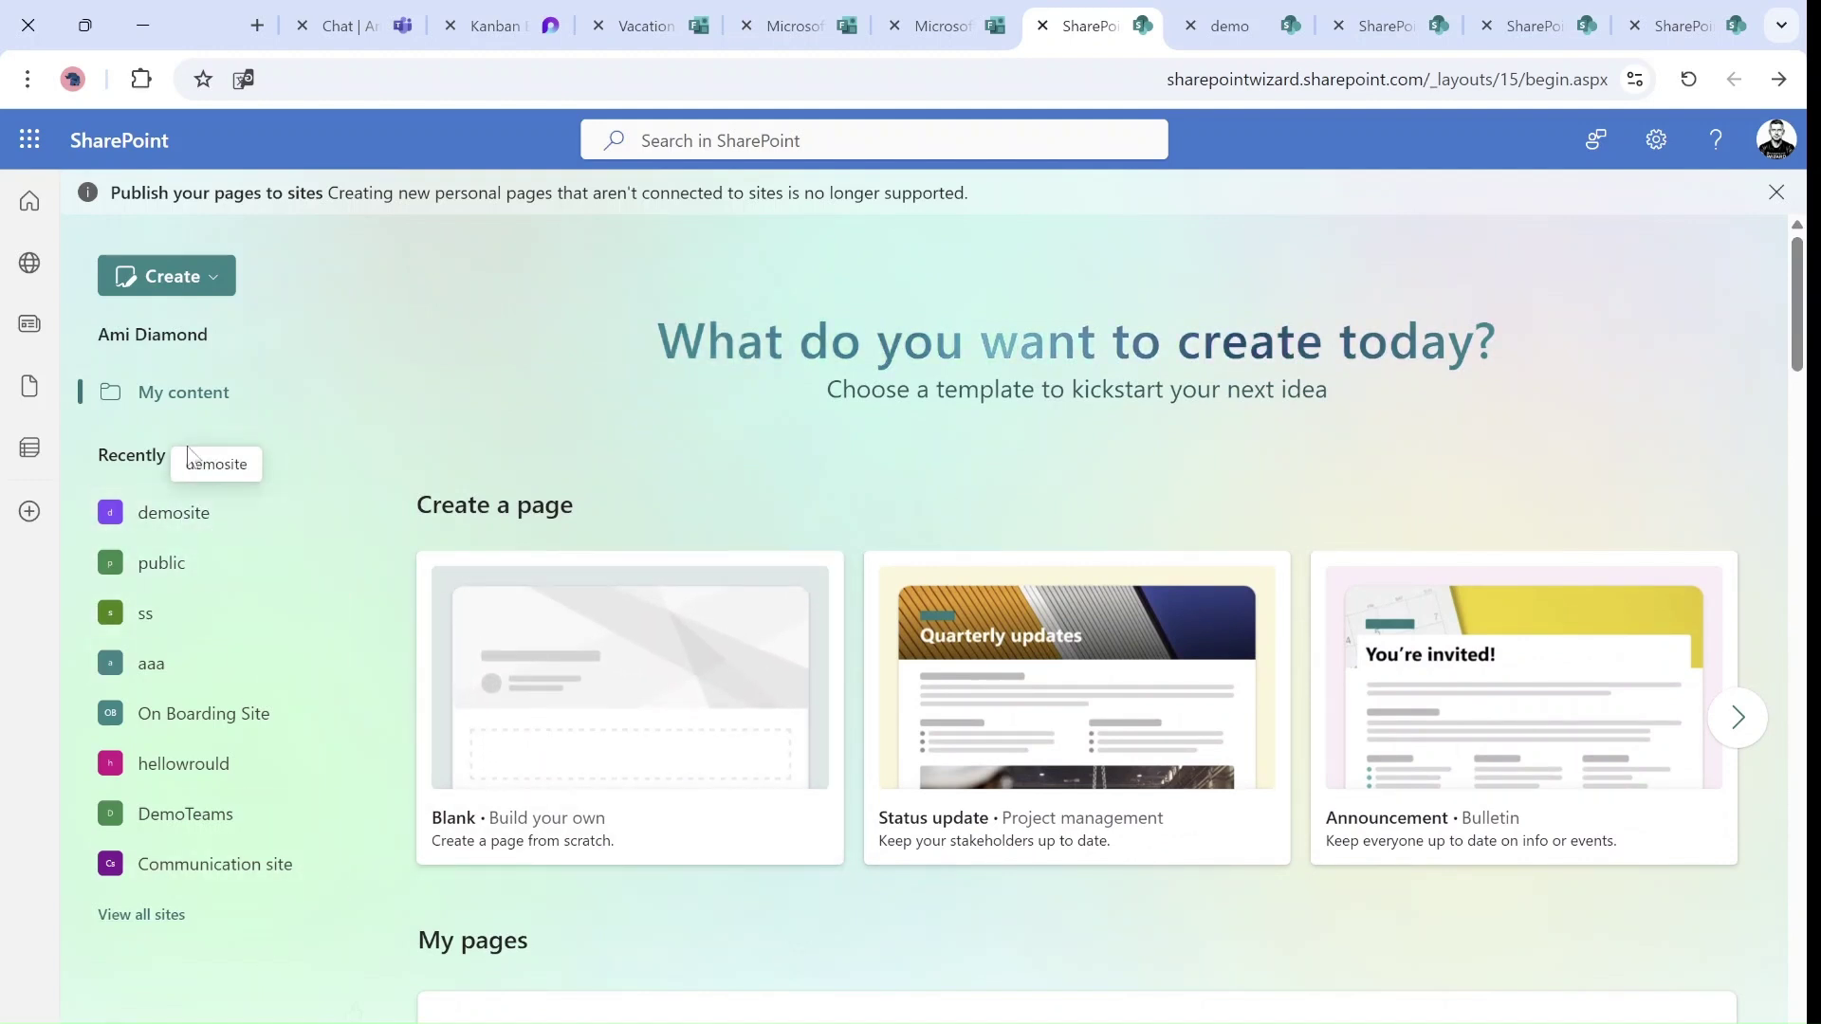
Show all recently edited sites as cards, from demosite through The A Team
click(143, 914)
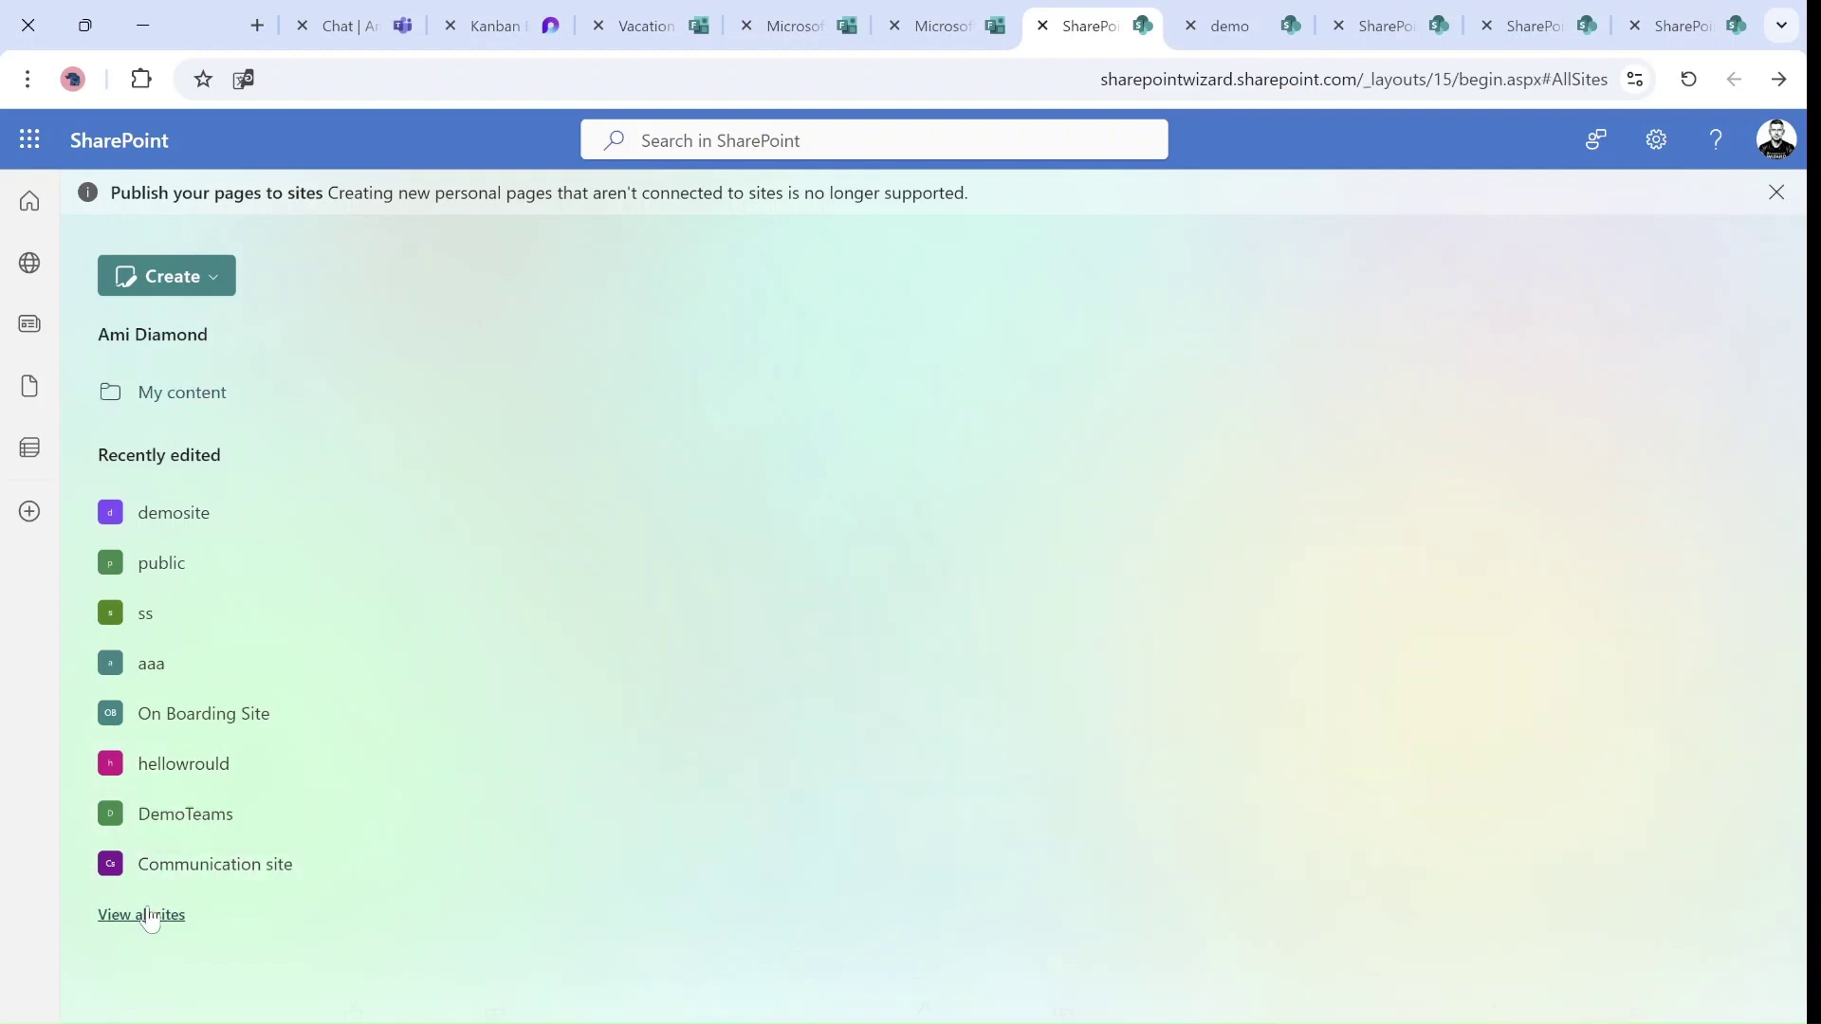